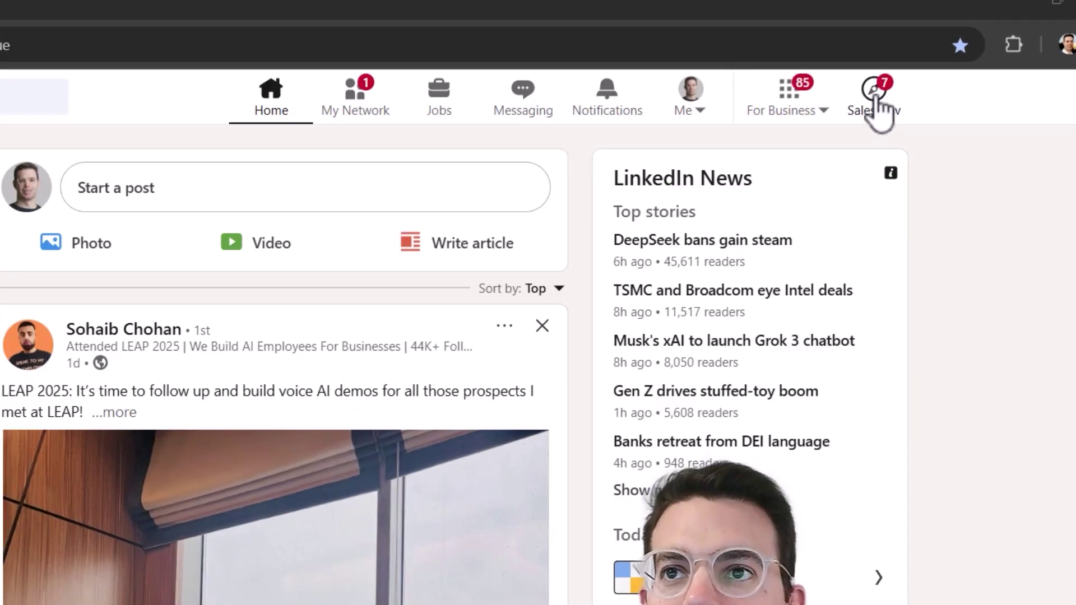
Step: Open LinkedIn Campaign Manager's ad accounts list via For Business > Advertise
left_click(860, 80)
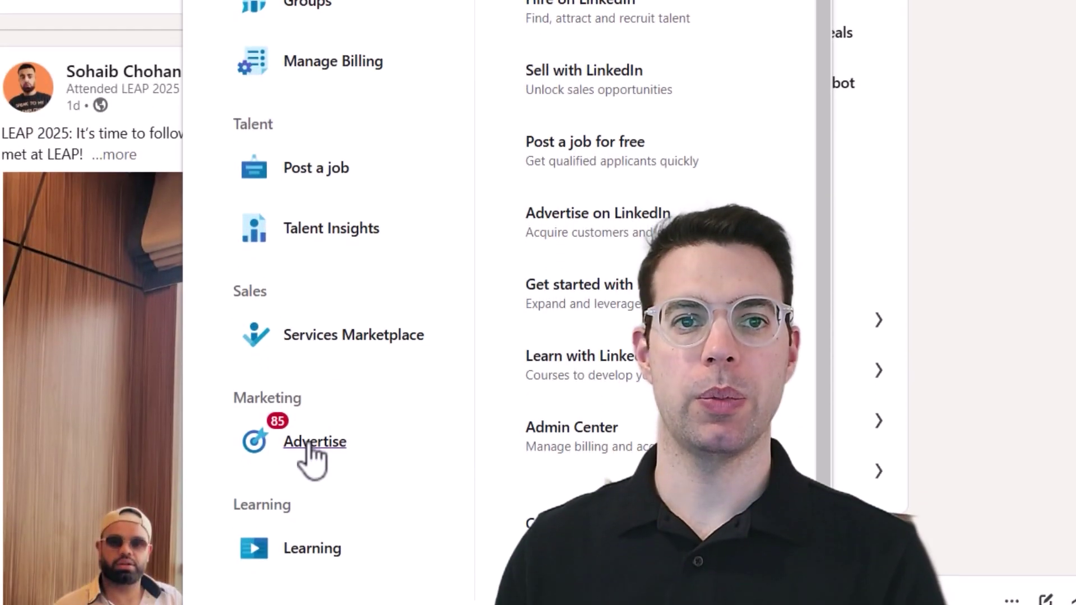
left_click(305, 447)
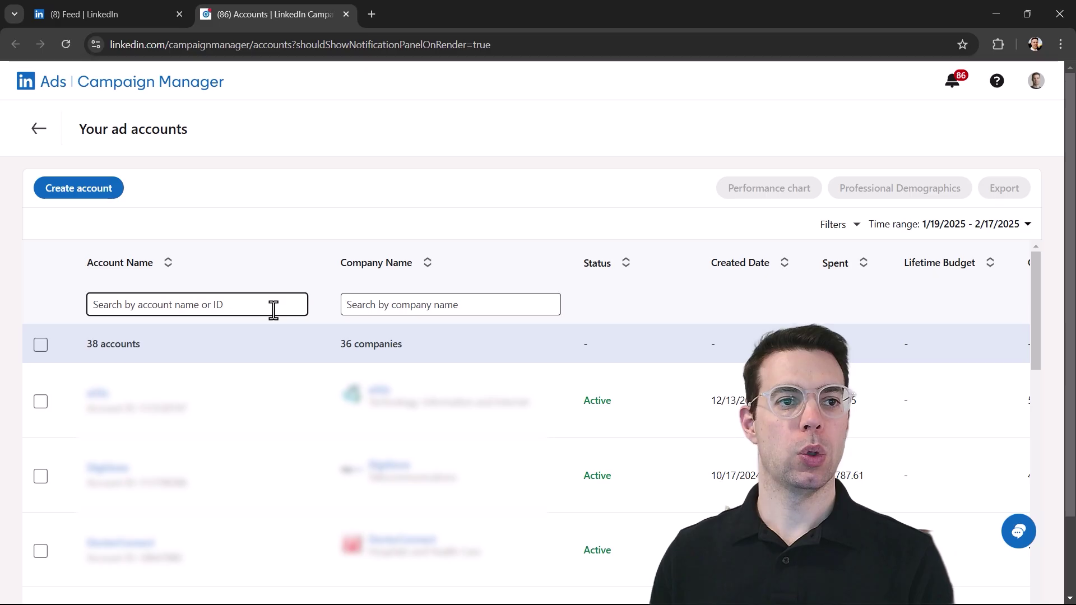
Step: Filter accounts by 'tam', open the Tamarind account, and reach its Signals manager page
left_click(272, 310)
type("tam")
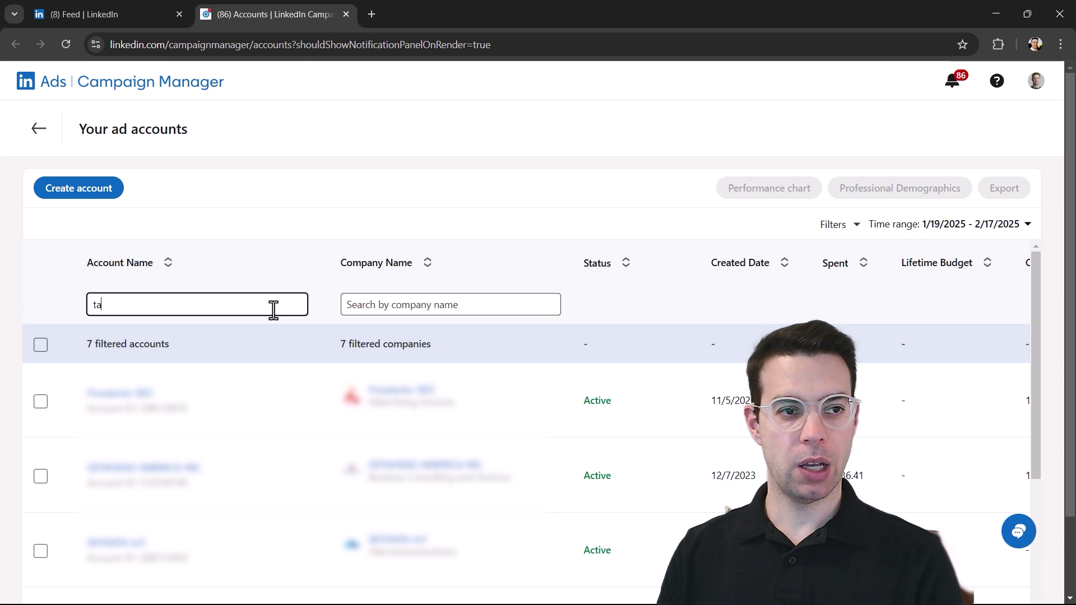
left_click(107, 393)
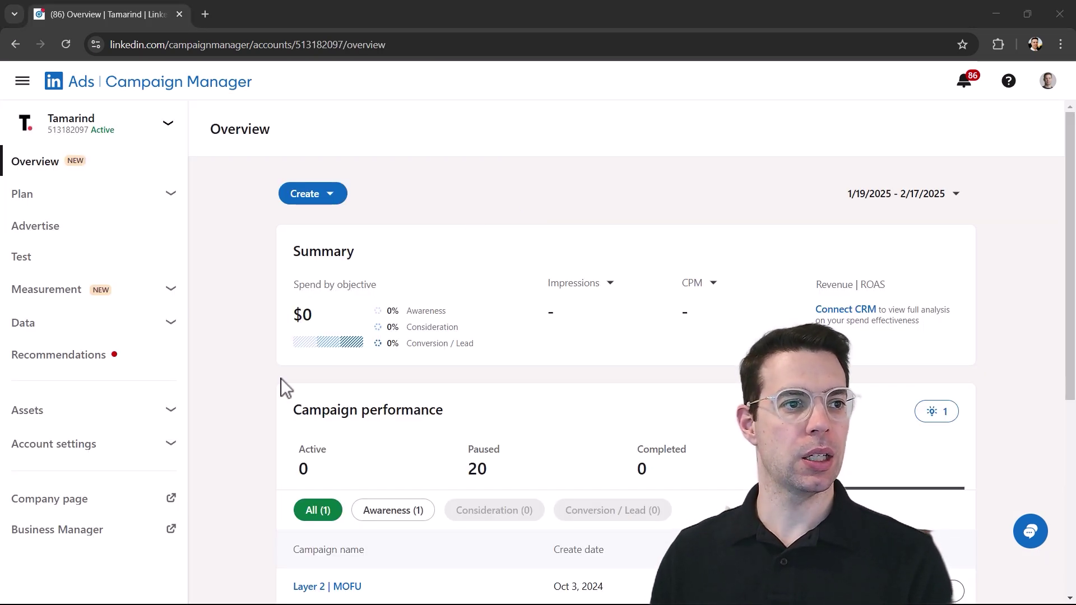
left_click(167, 325)
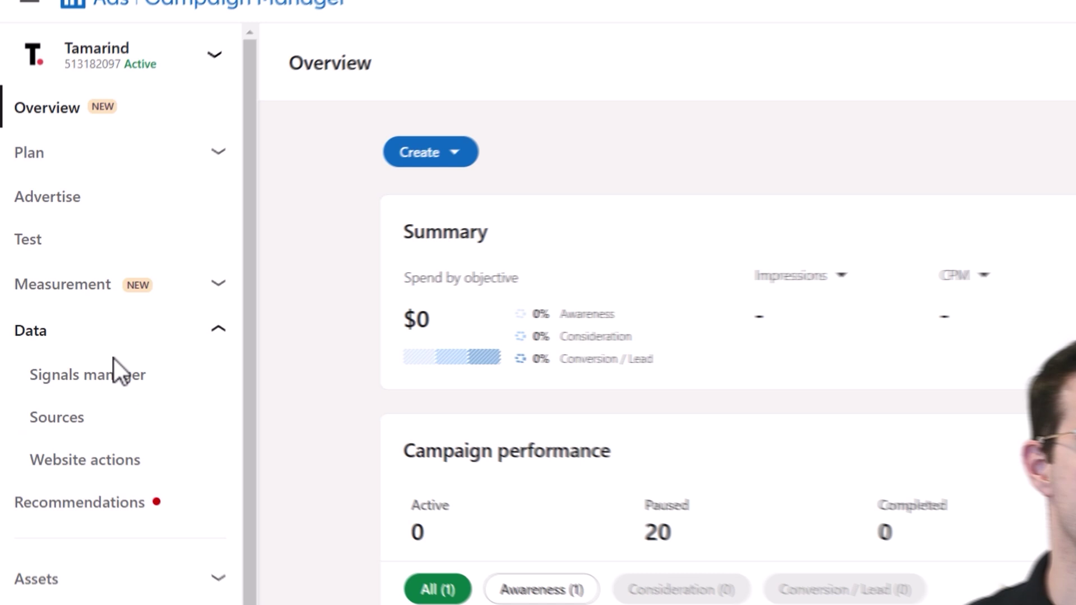
left_click(94, 378)
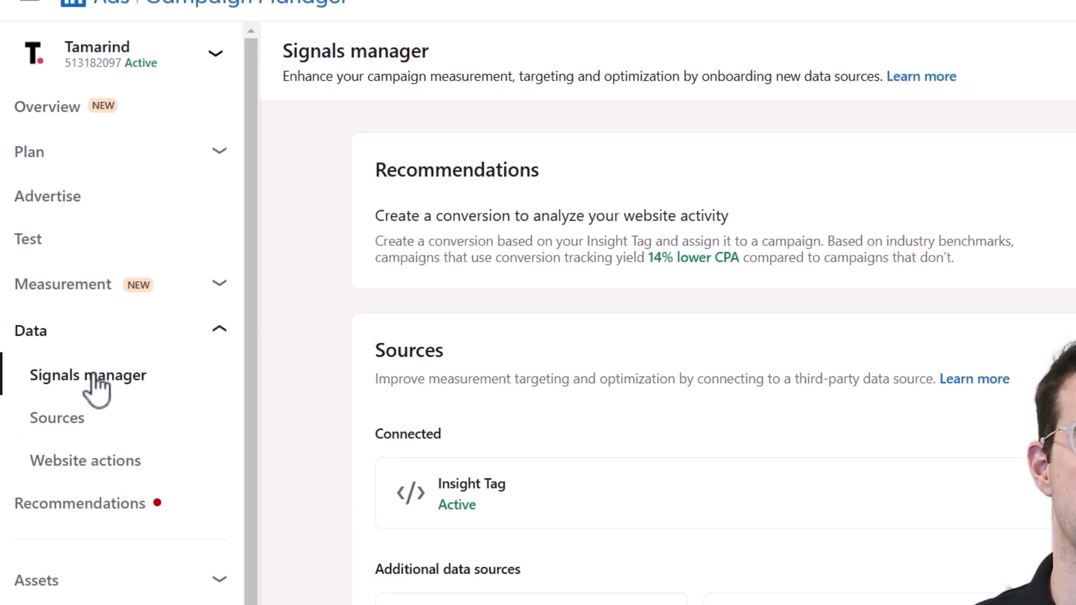
left_click(79, 425)
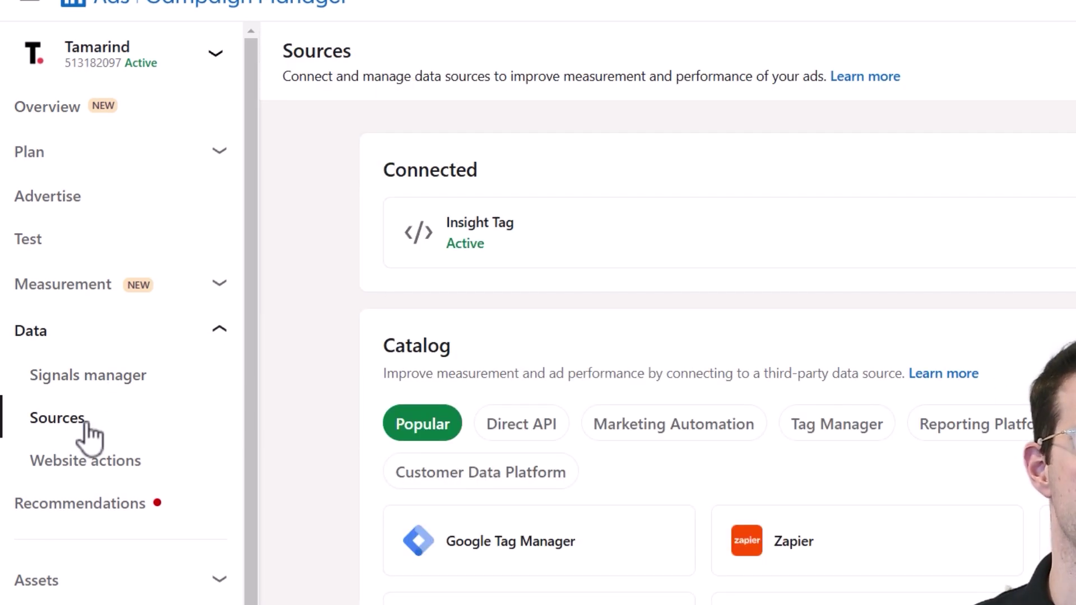
left_click(157, 388)
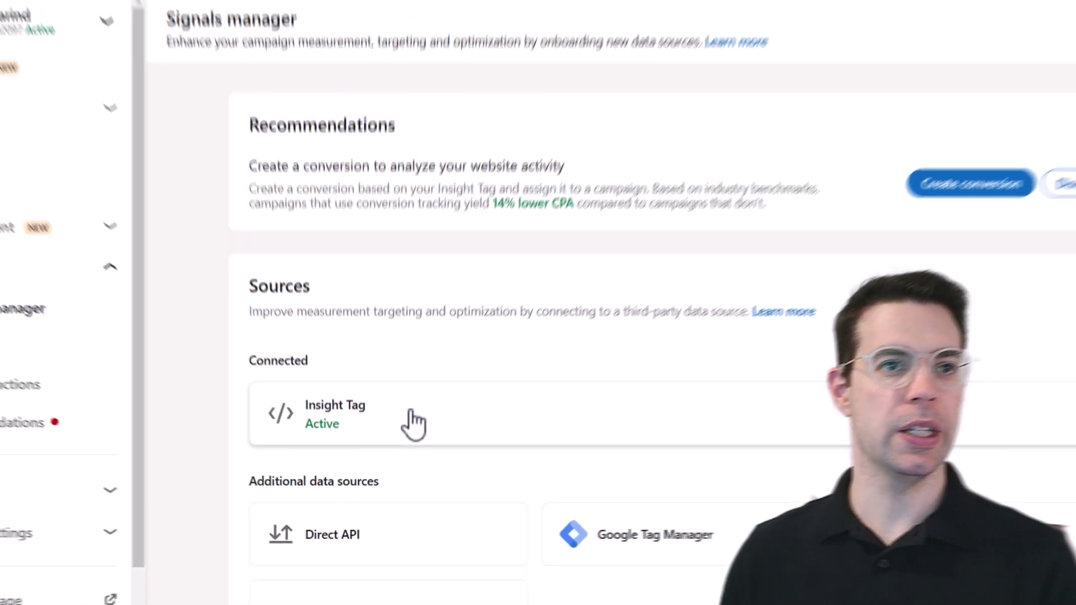
Step: Open the Insight Tag details and copy the tag code from the install-it-yourself option
left_click(437, 429)
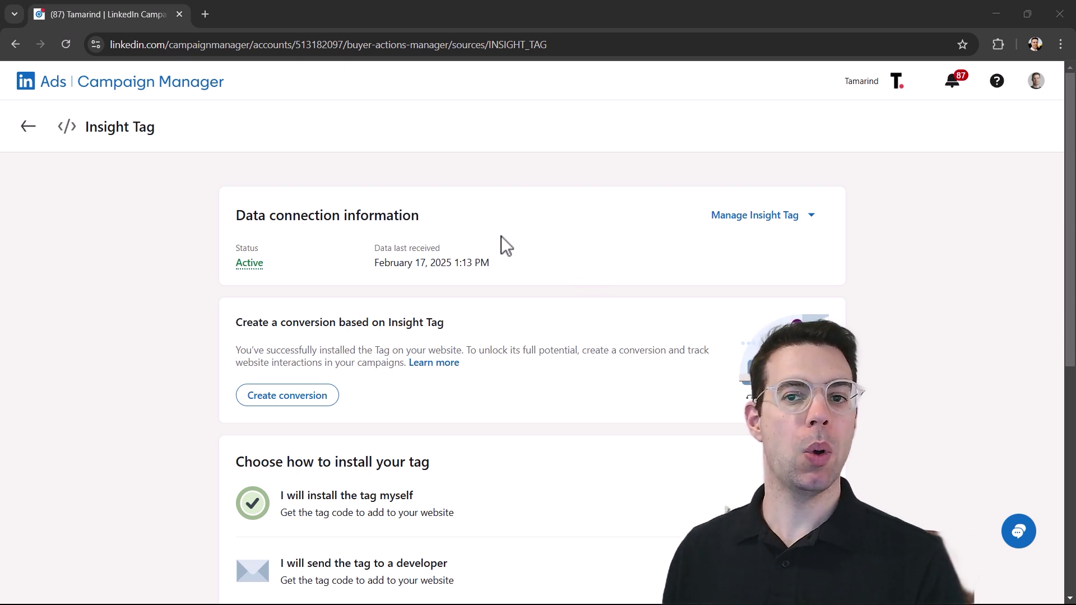
scroll(572, 274, "down", 5)
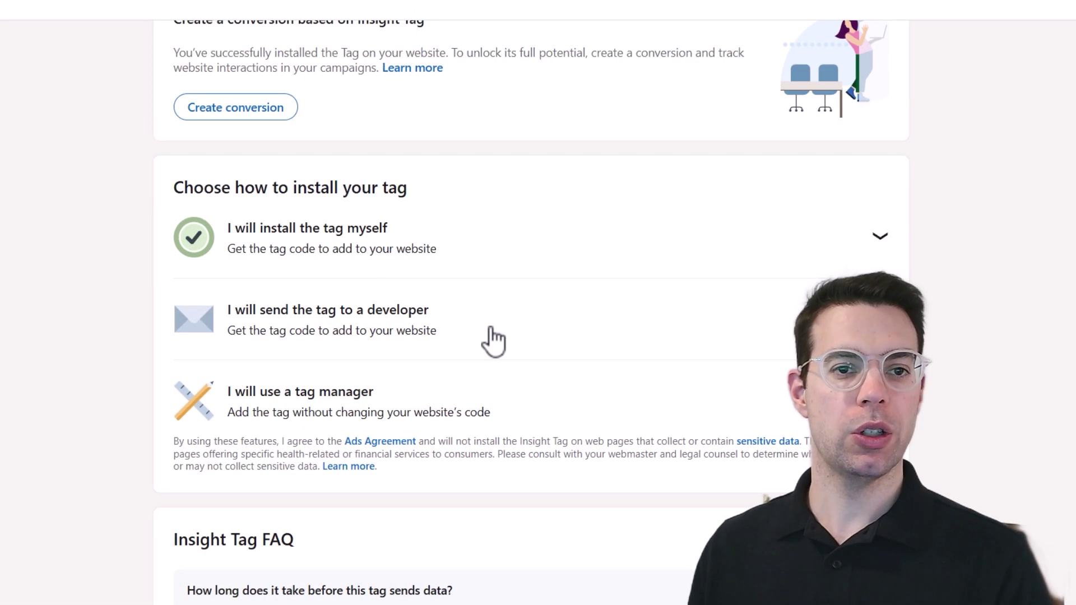
left_click(512, 379)
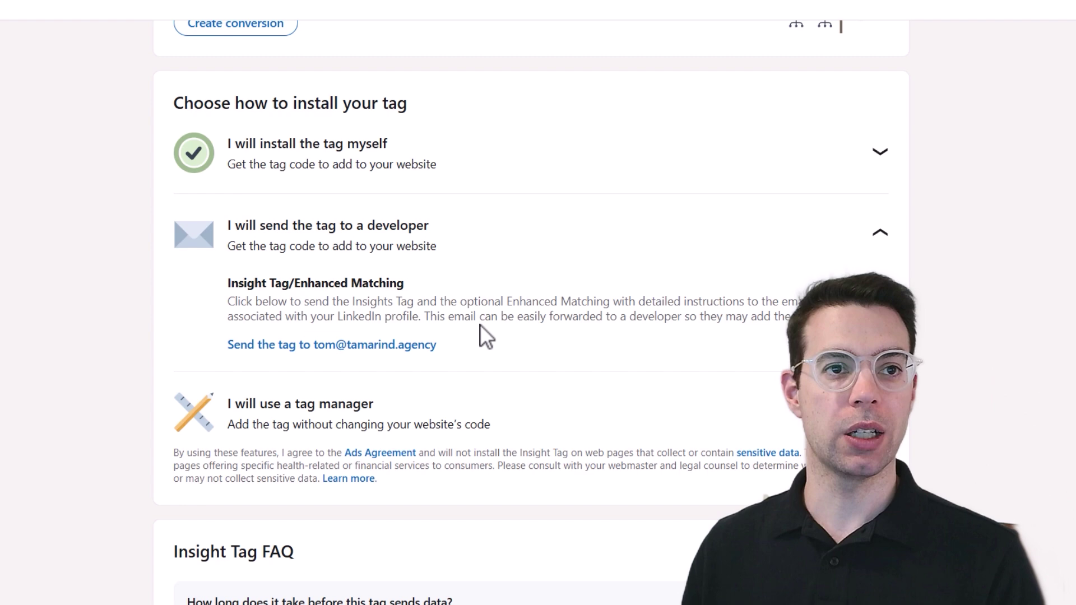
left_click(821, 245)
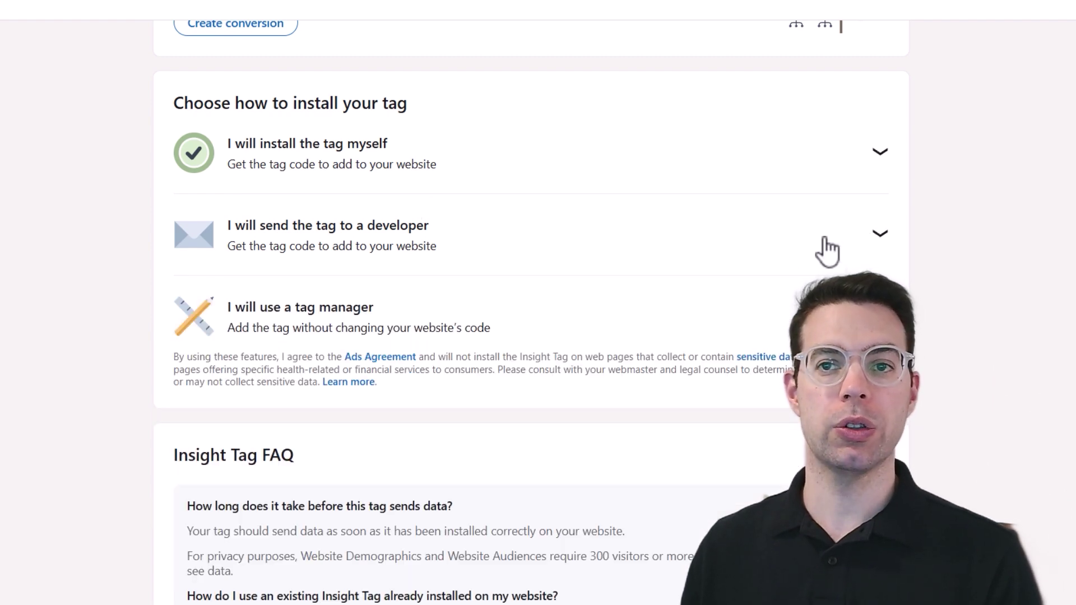
left_click(477, 162)
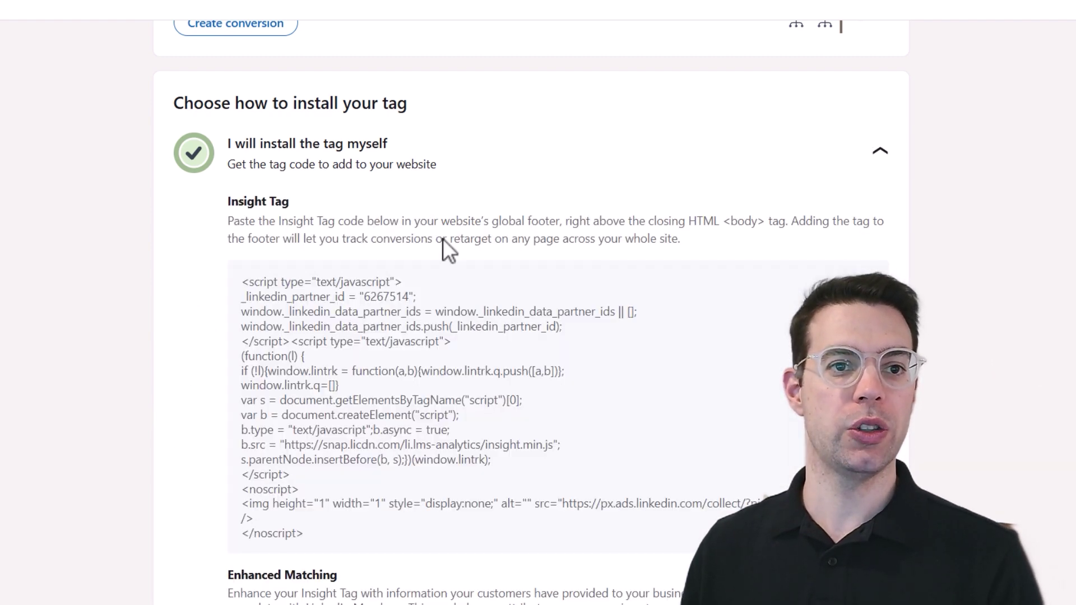
scroll(448, 249, "down", 3)
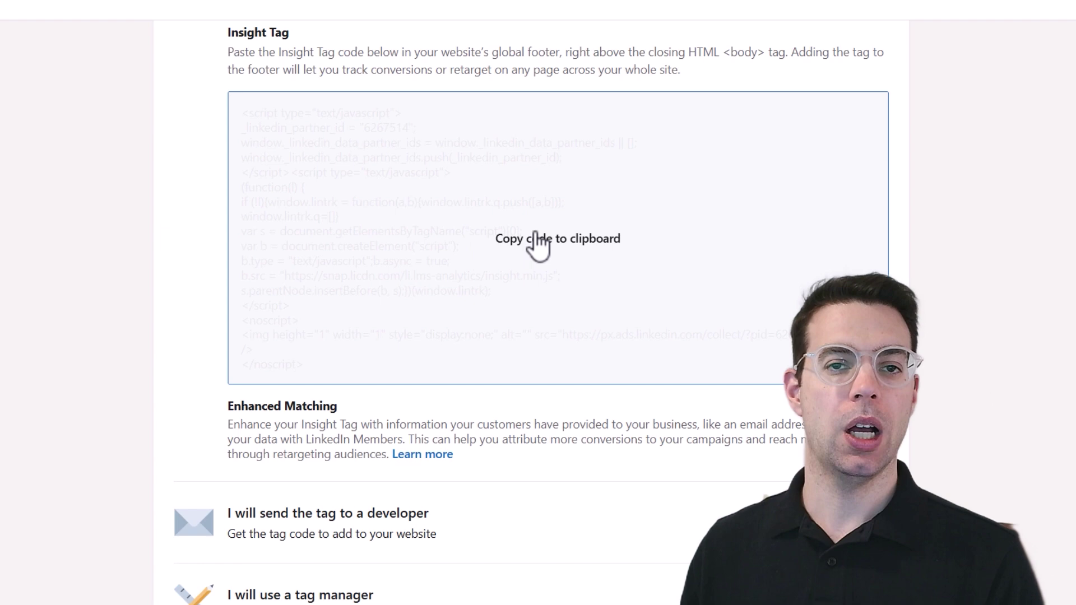
left_click(536, 245)
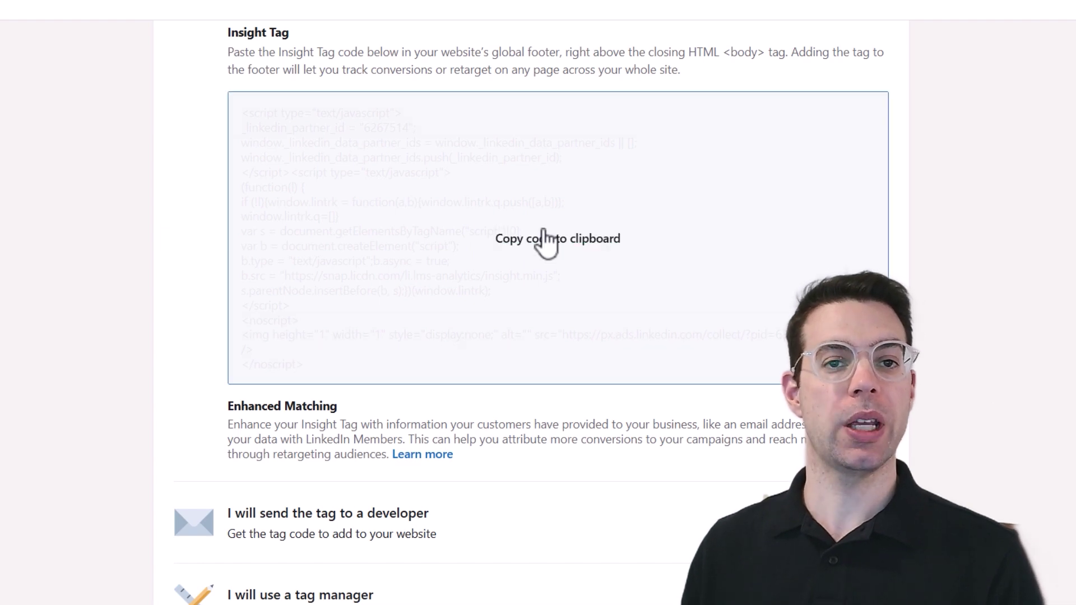
Step: Expand the tag manager option showing the partner ID and review the Google Tag Manager help article
scroll(538, 246, "down", 7)
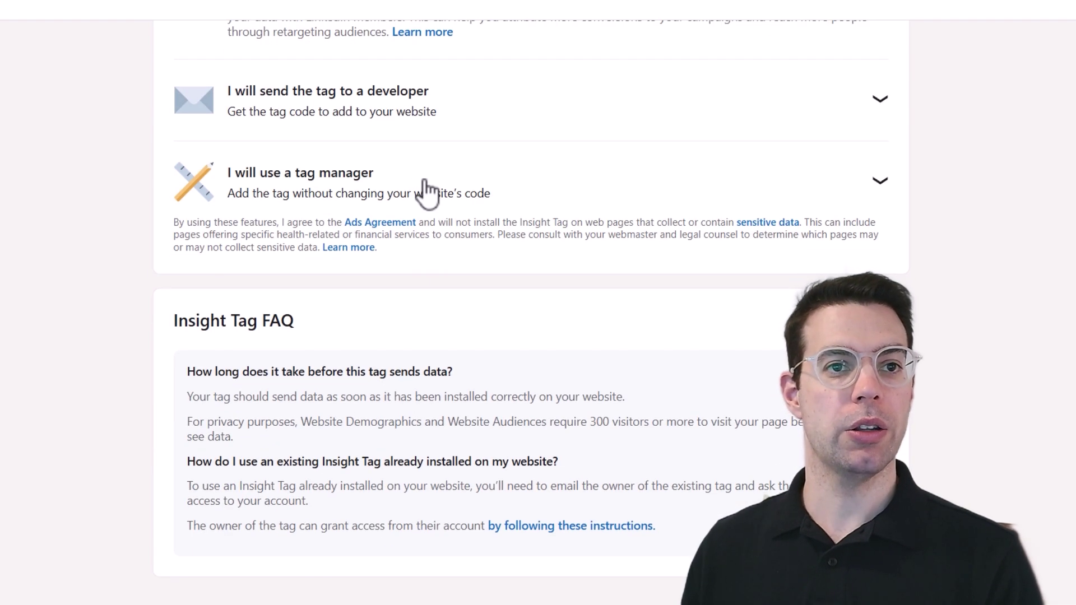
left_click(424, 189)
scroll(383, 205, "down", 2)
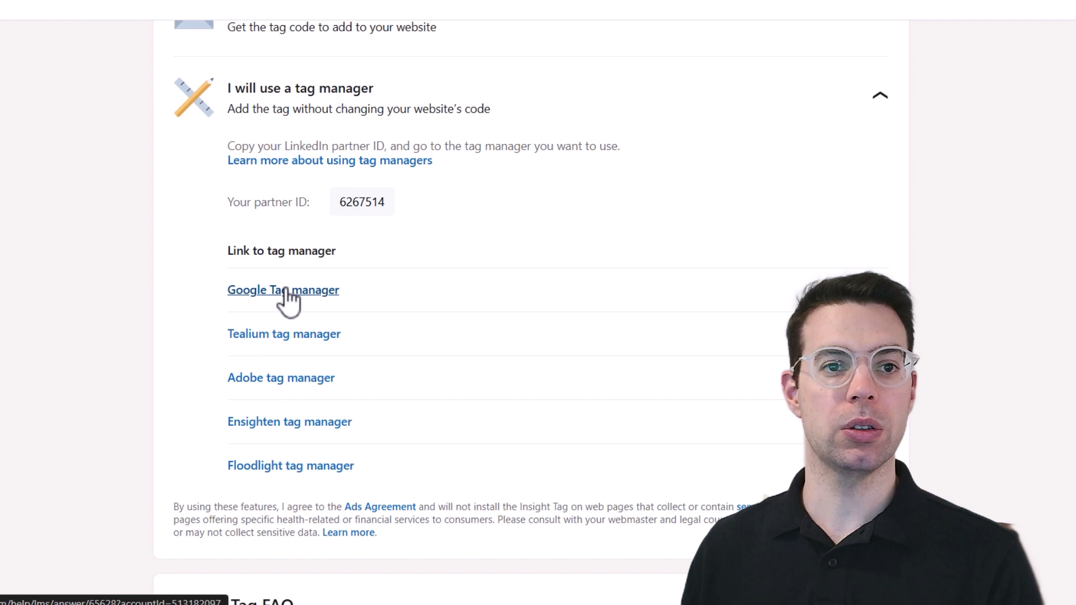
left_click(288, 303)
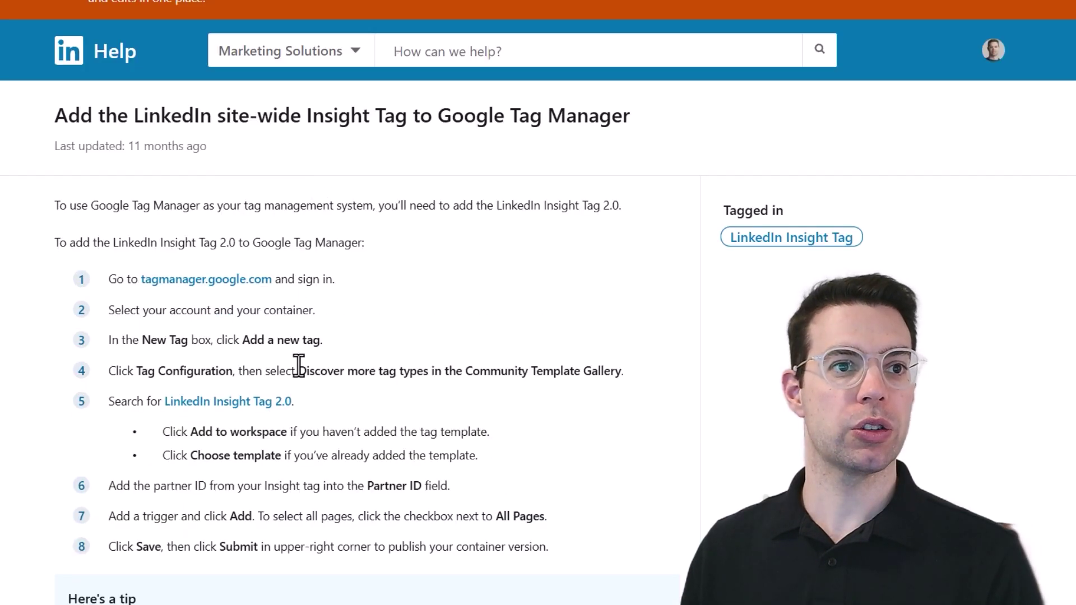
scroll(298, 366, "down", 1)
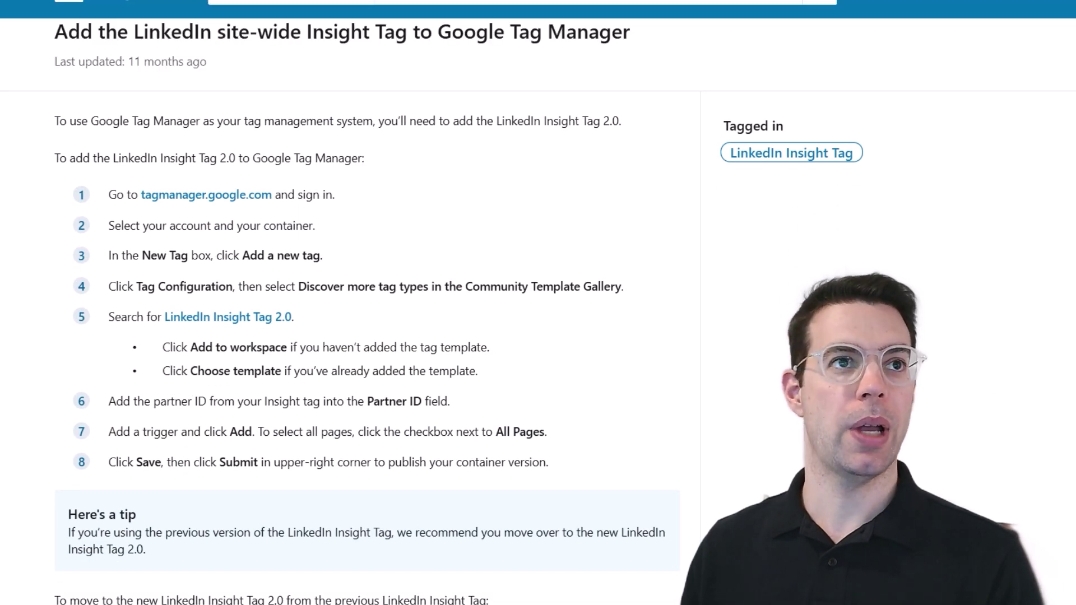
key("ctrl+w")
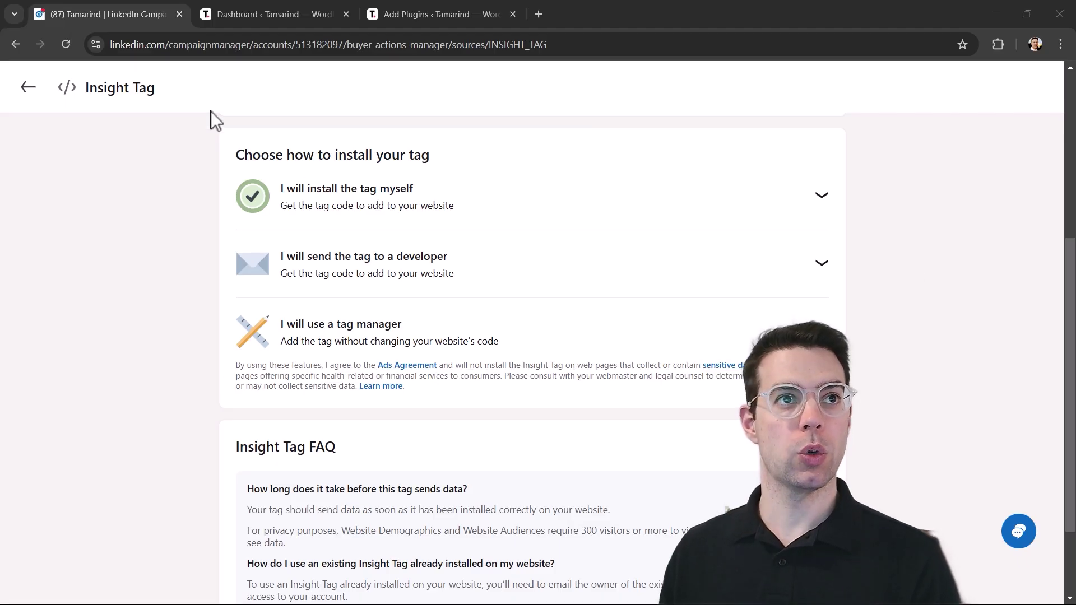
Step: In WordPress, search plugins for 'code header footer' and install the WPCode plugin
left_click(224, 11)
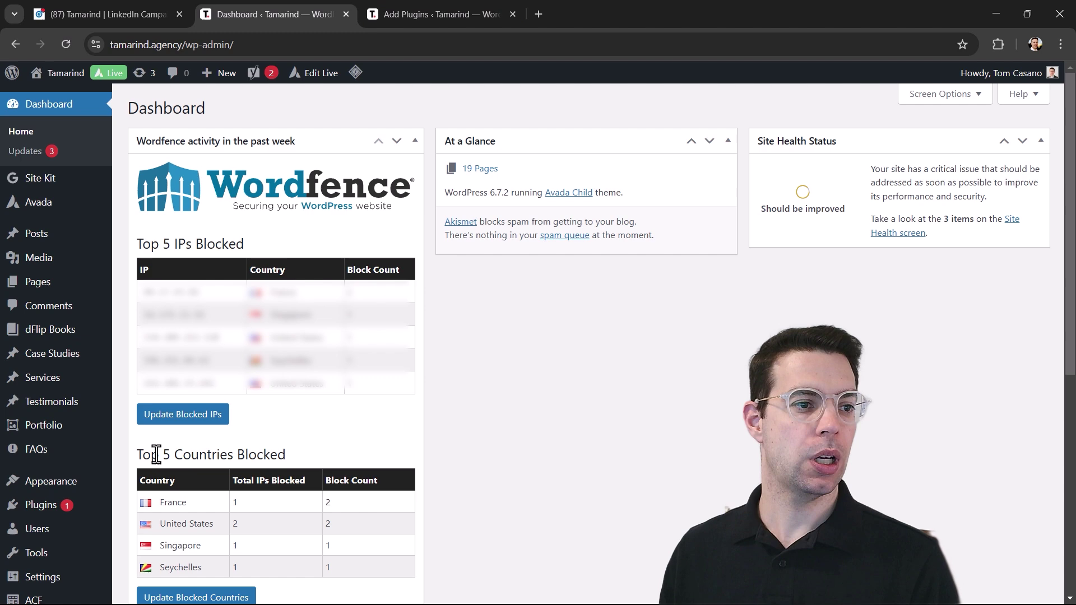
mouse_move(68, 505)
left_click(155, 528)
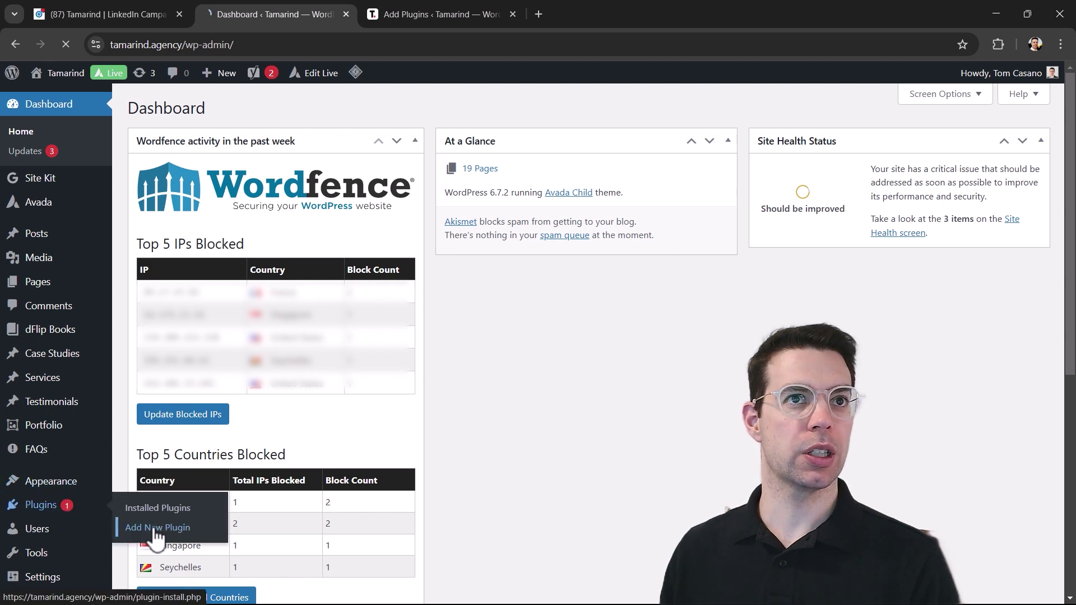
left_click(442, 14)
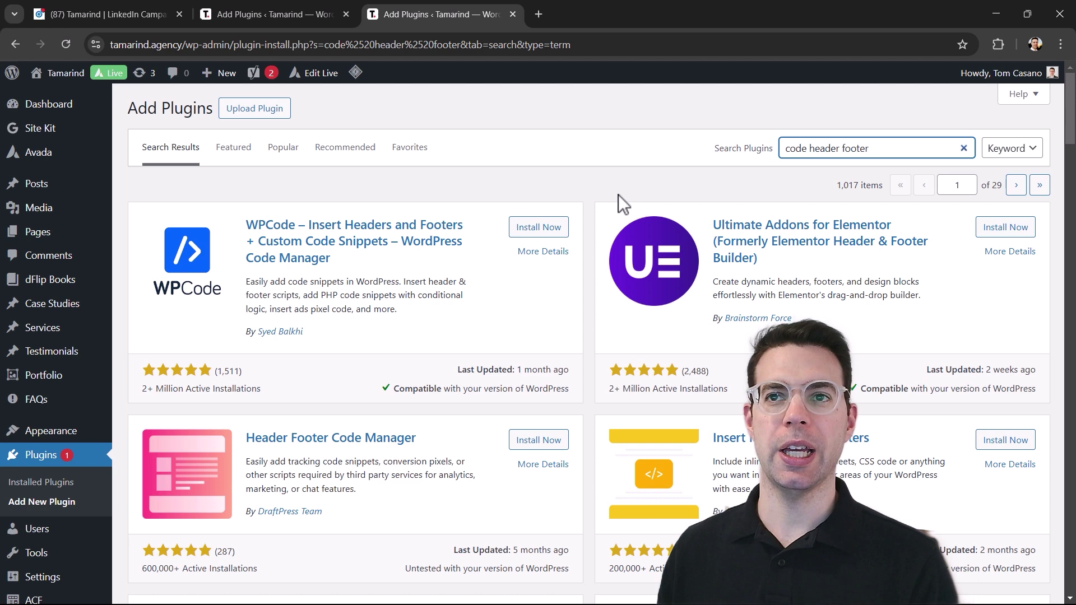
left_click_drag(874, 148, 761, 154)
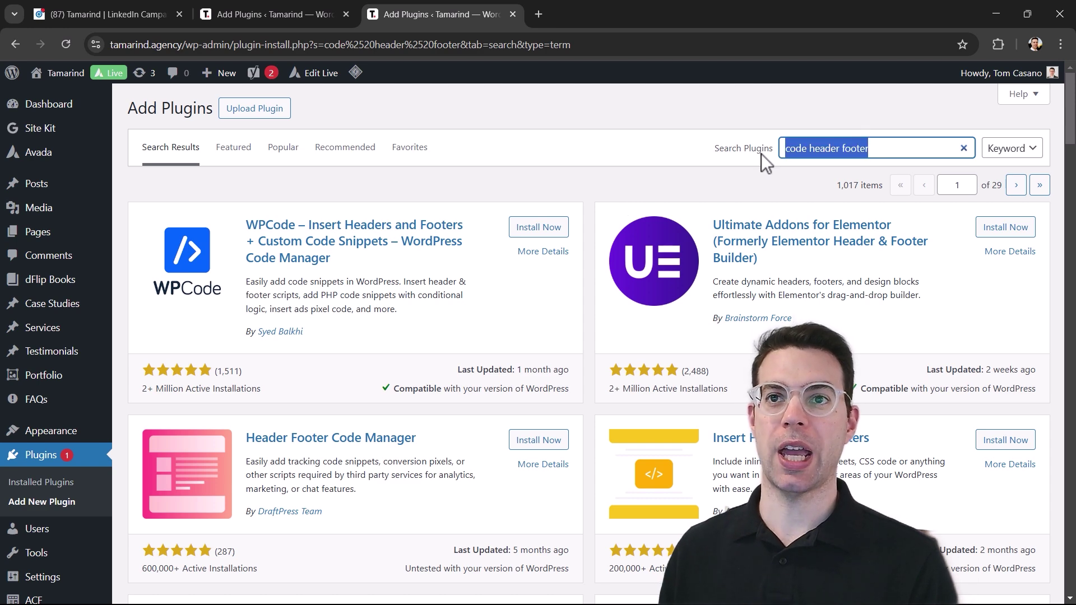
left_click(652, 178)
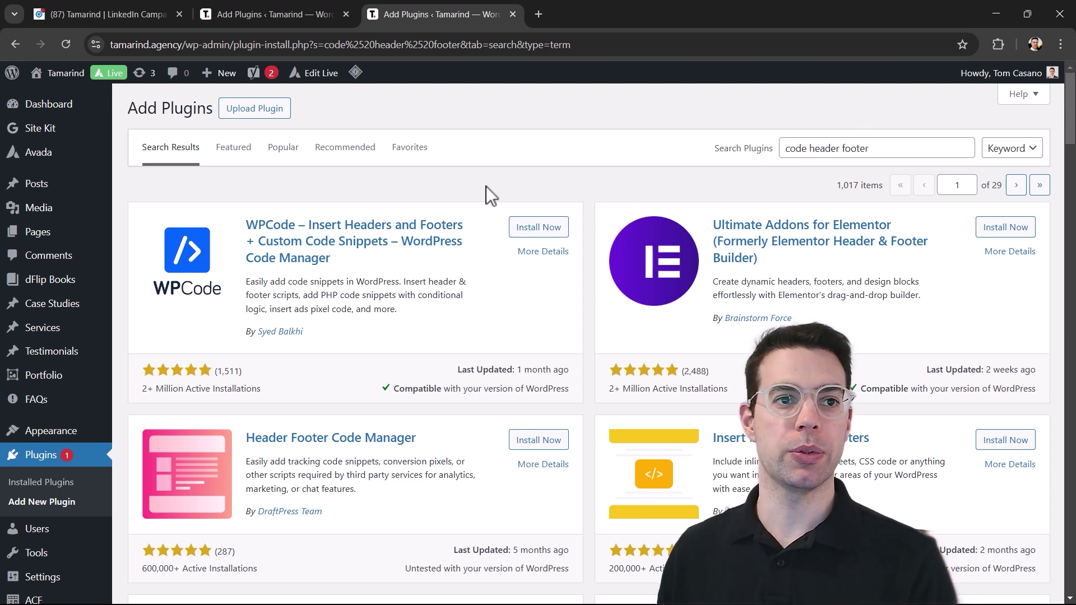
scroll(486, 186, "down", 3)
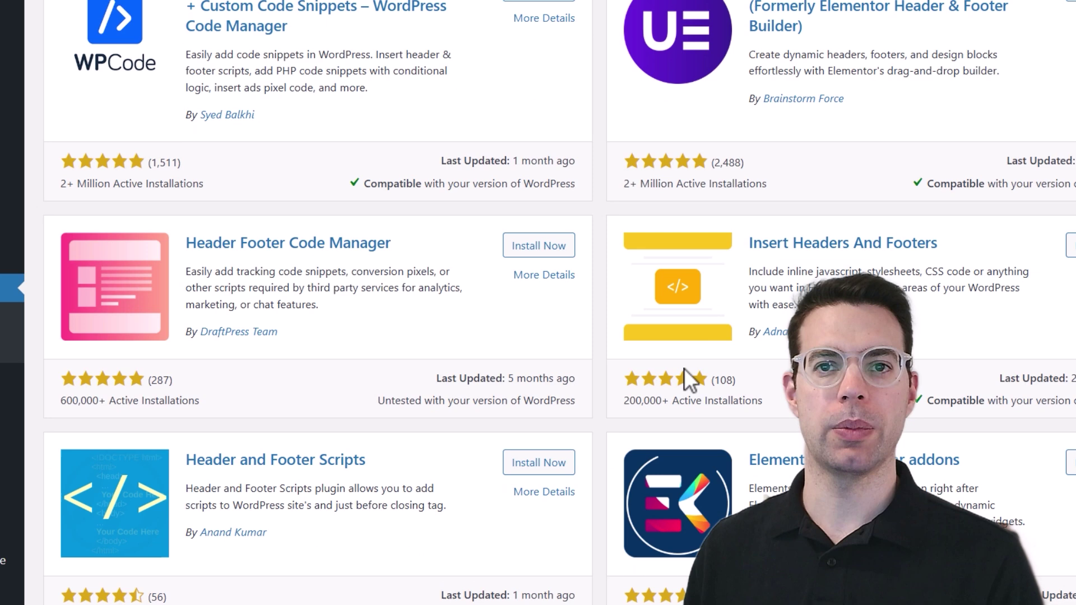
scroll(684, 368, "down", 3)
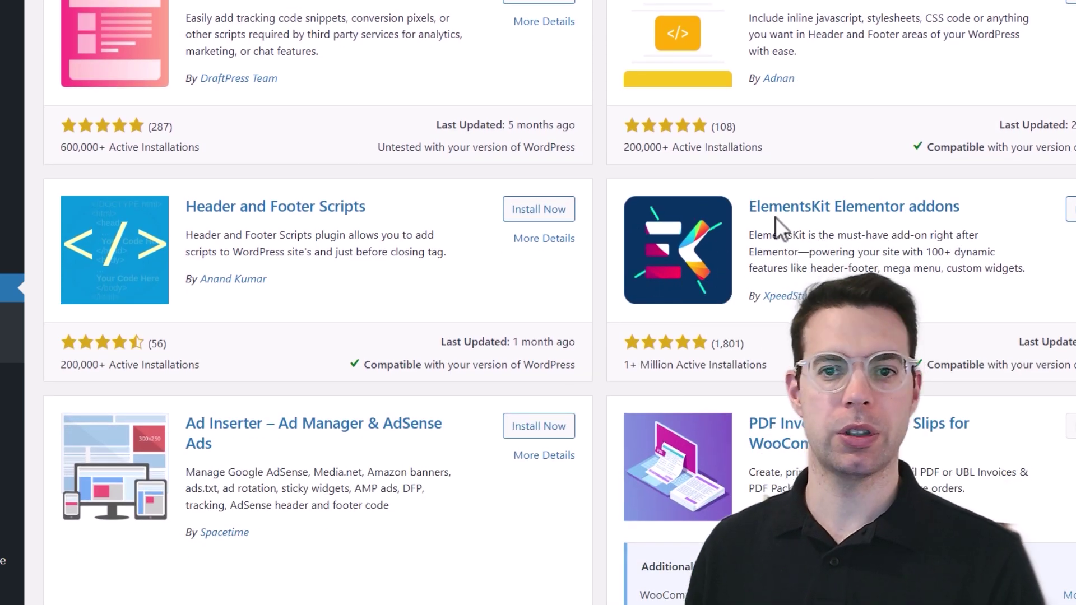
scroll(790, 269, "up", 5)
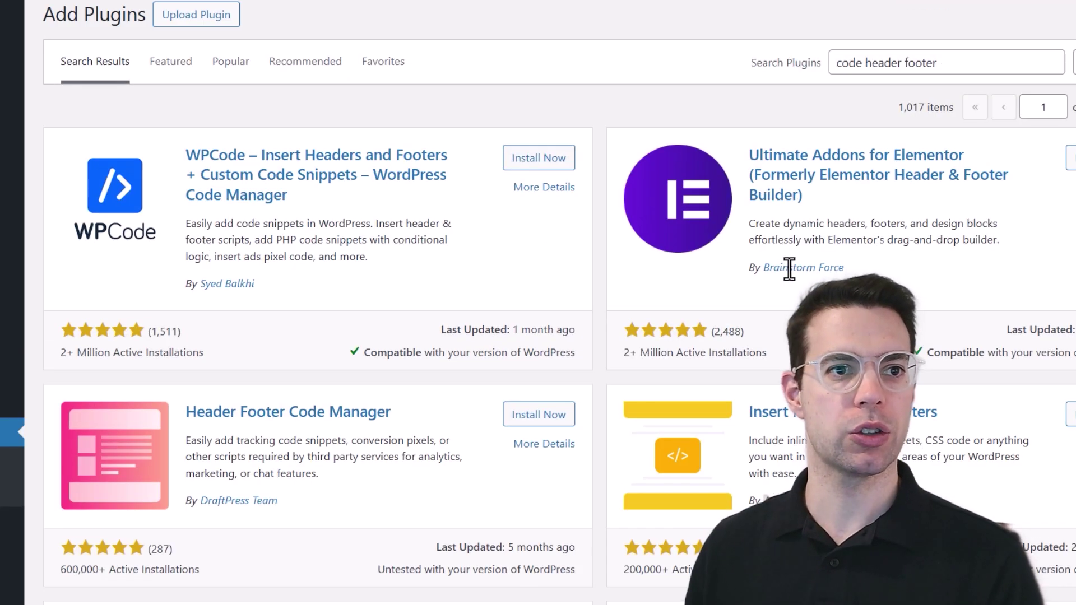
left_click(539, 159)
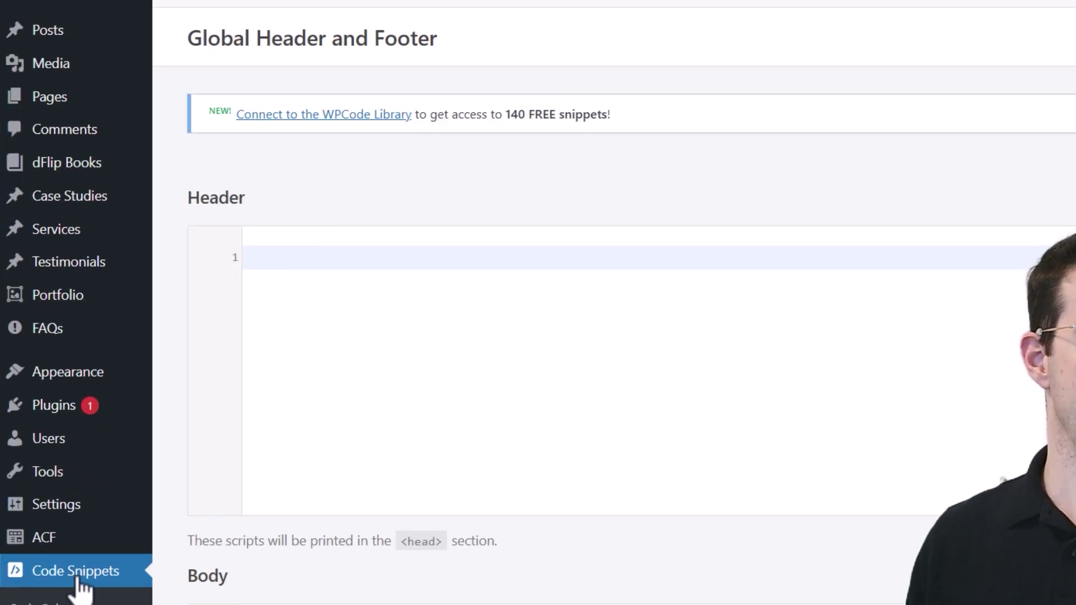
Step: Reveal the Insight Tag code on LinkedIn and note it belongs above the closing body tag
scroll(87, 588, "down", 2)
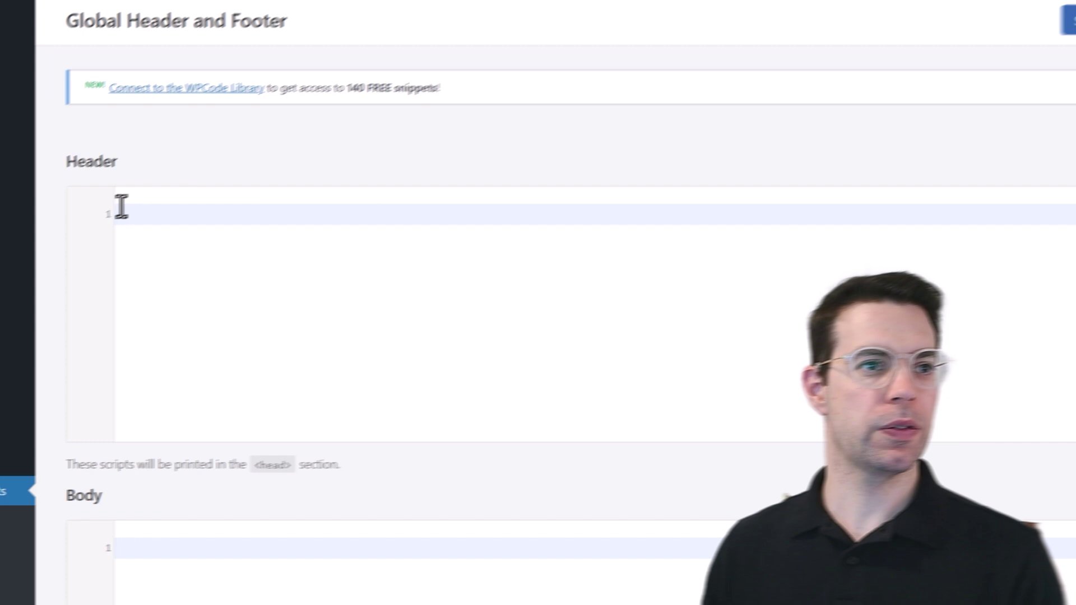
scroll(250, 162, "down", 4)
scroll(69, 244, "down", 3)
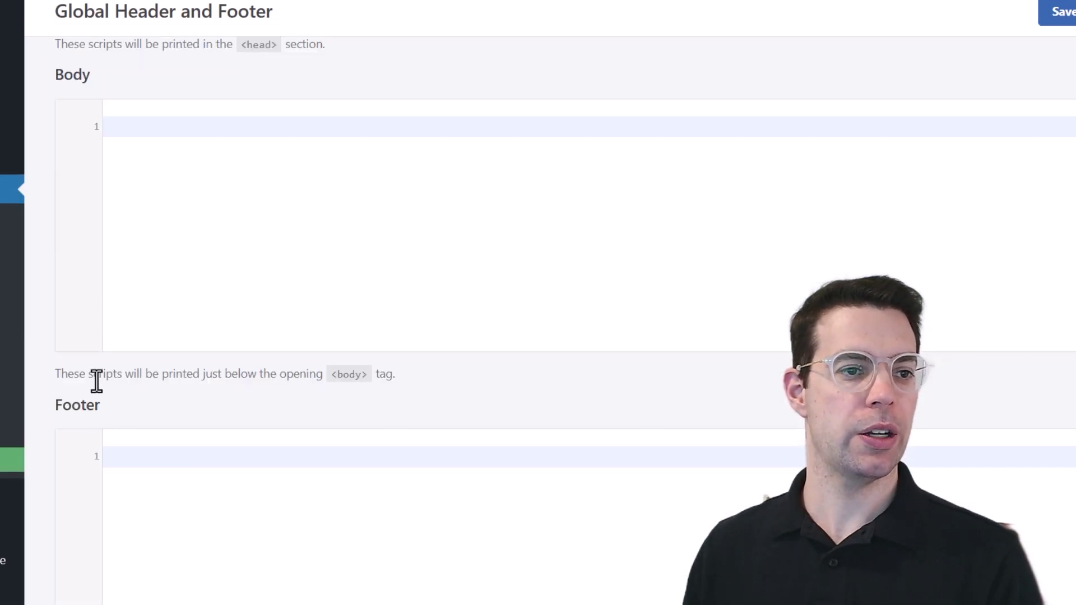
scroll(84, 108, "down", 3)
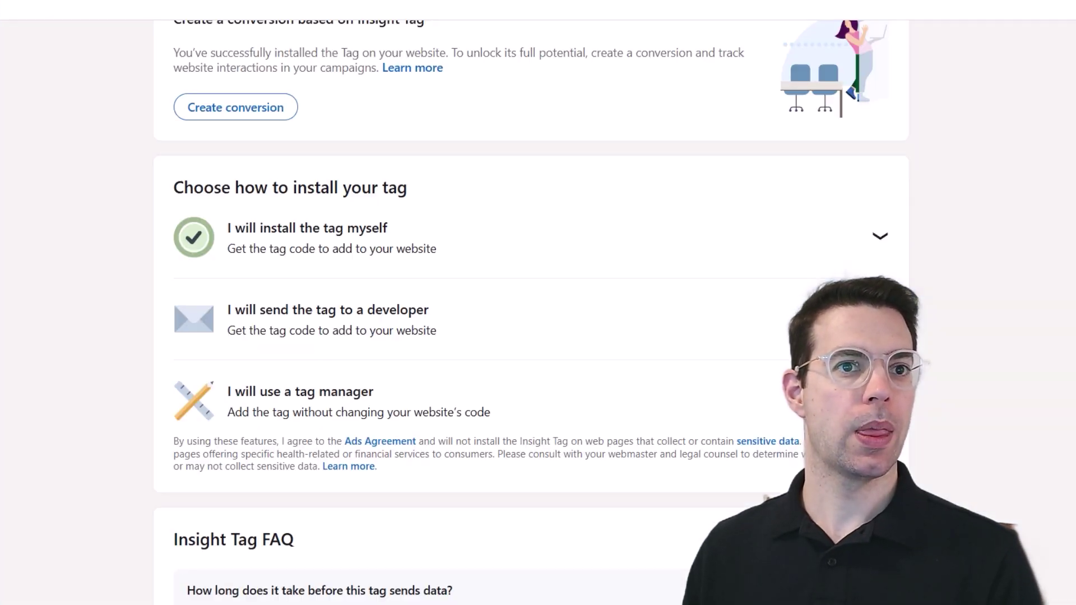
left_click(455, 247)
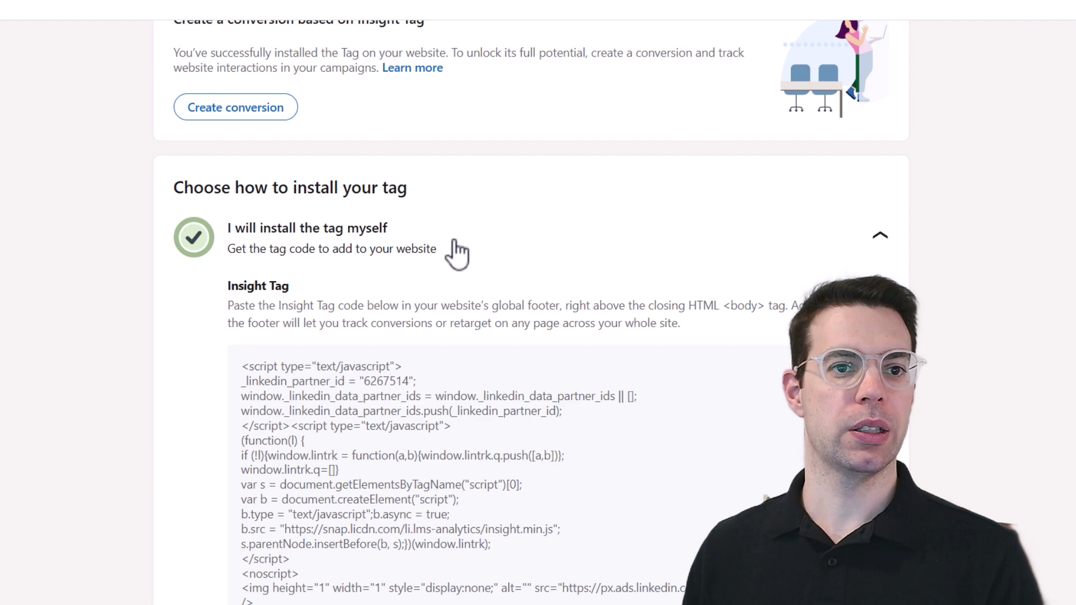
scroll(504, 224, "down", 3)
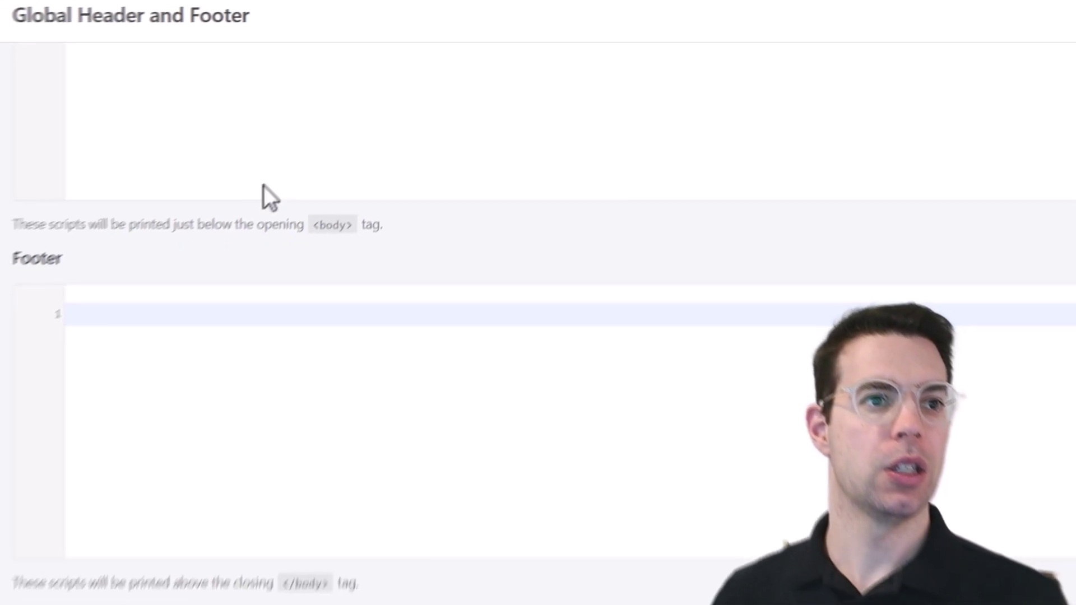
scroll(269, 224, "up", 3)
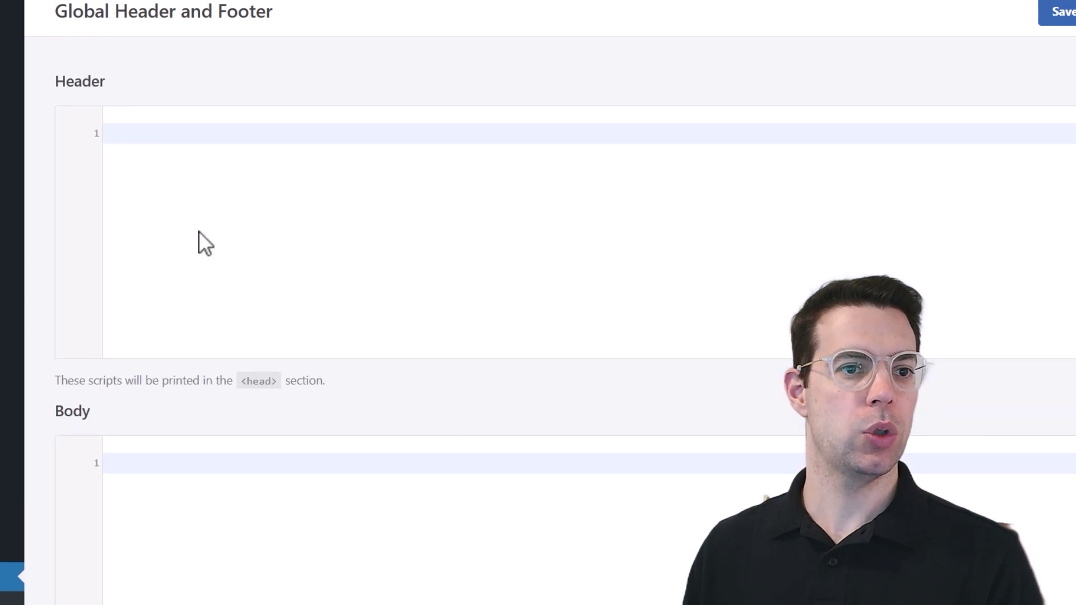
scroll(198, 231, "down", 3)
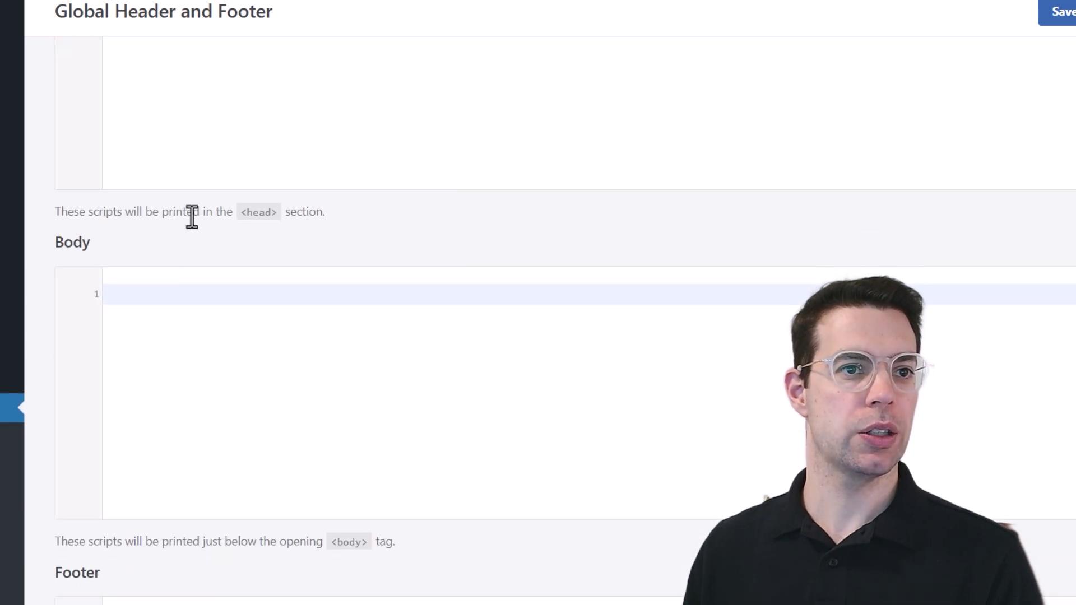
scroll(257, 202, "down", 3)
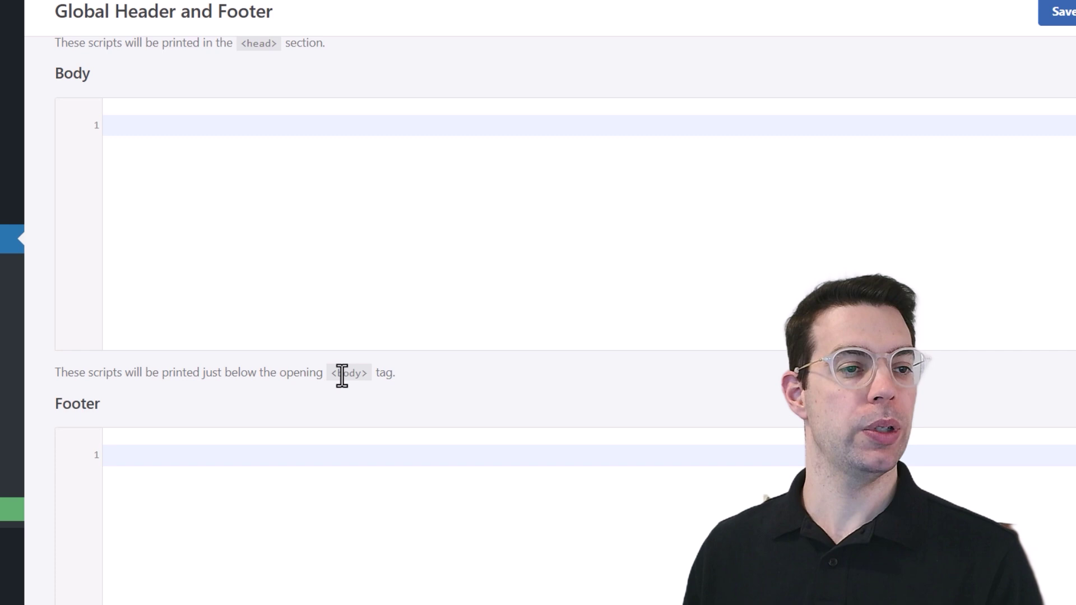
scroll(341, 376, "down", 4)
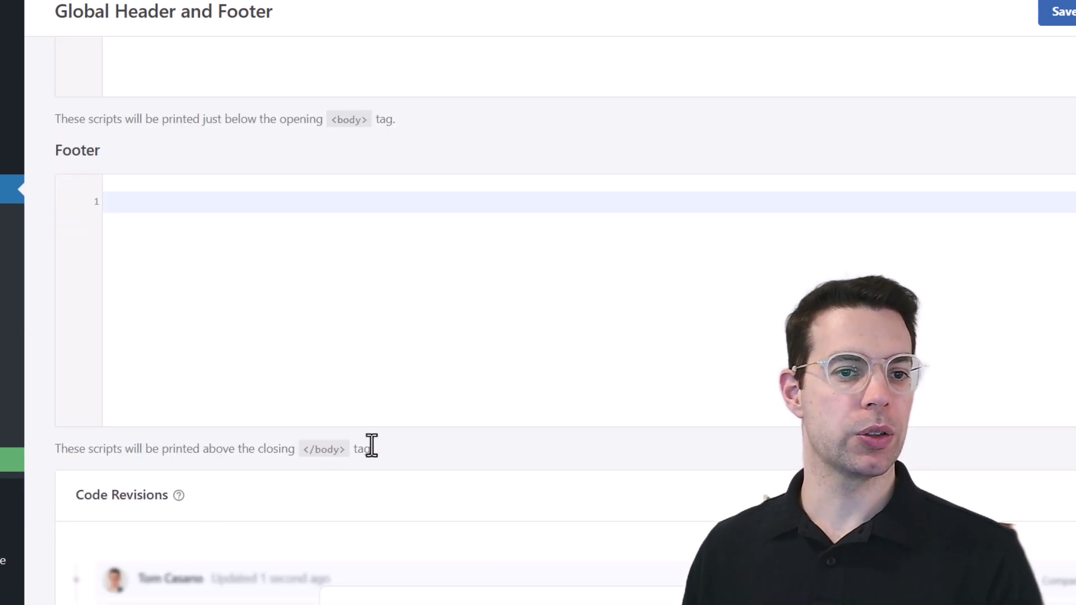
left_click_drag(372, 447, 60, 449)
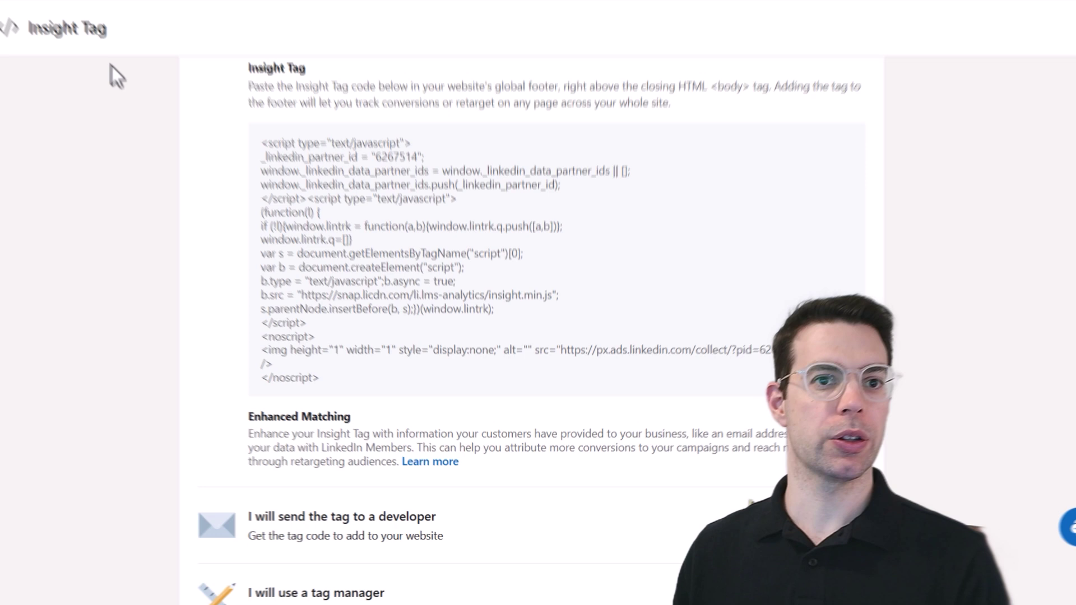
Step: Copy the Insight Tag code and paste it into the WPCode footer editor
left_click(434, 267)
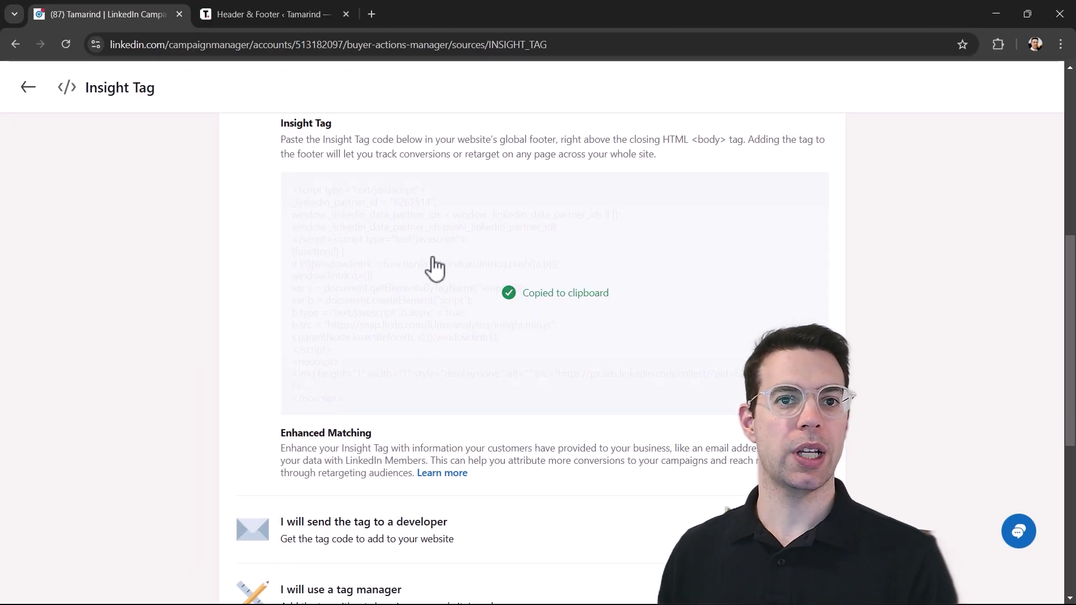
left_click(301, 6)
left_click(321, 265)
key("ctrl+v")
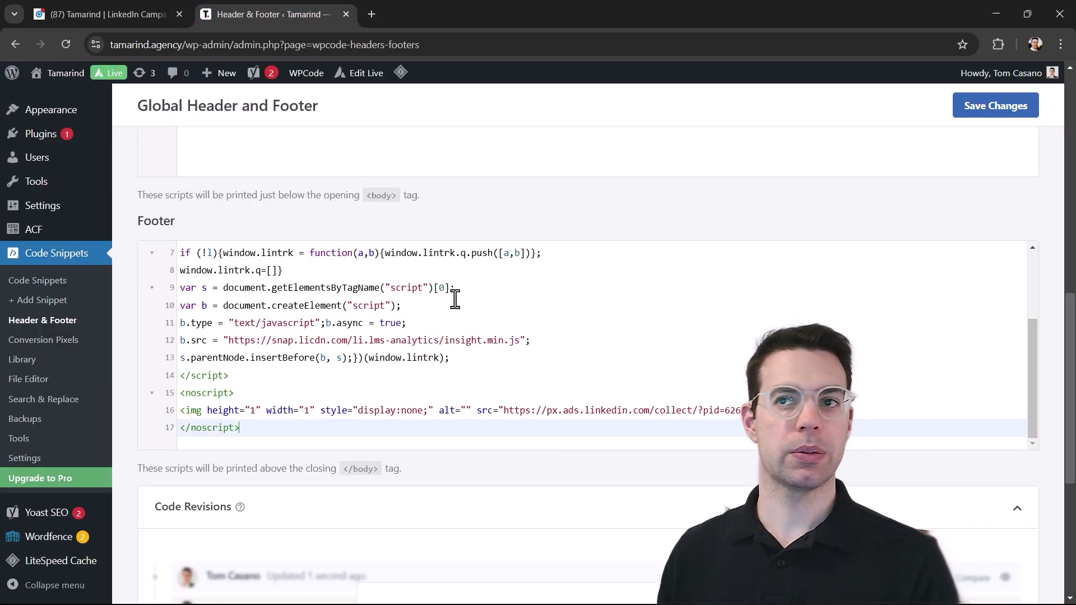
scroll(1017, 168, "down", 1)
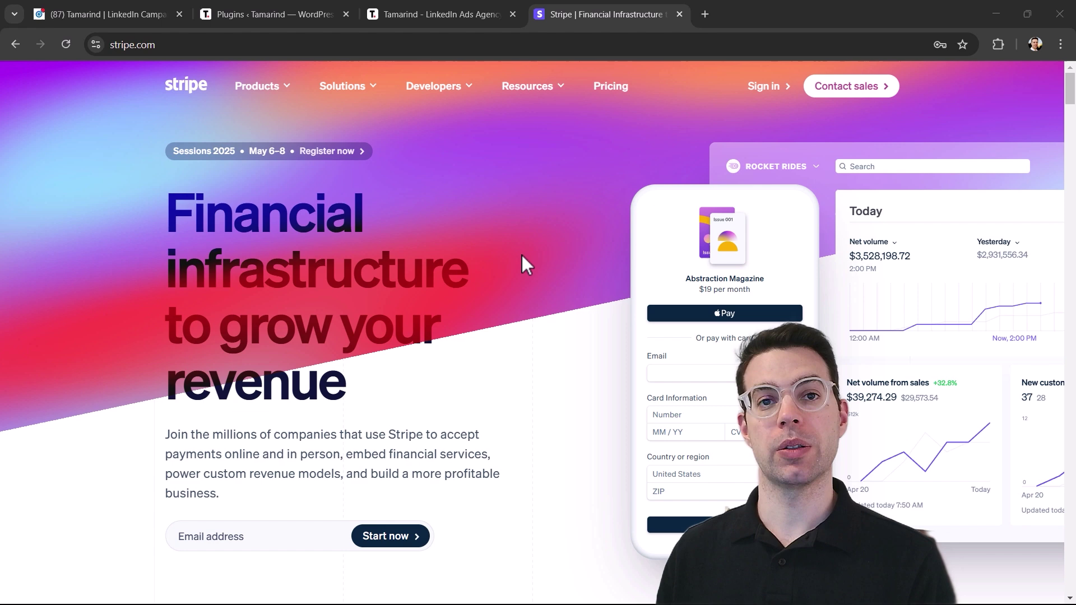
Step: Run the Insight Tag Checker extension on the Stripe site and confirm the Success status
left_click(999, 45)
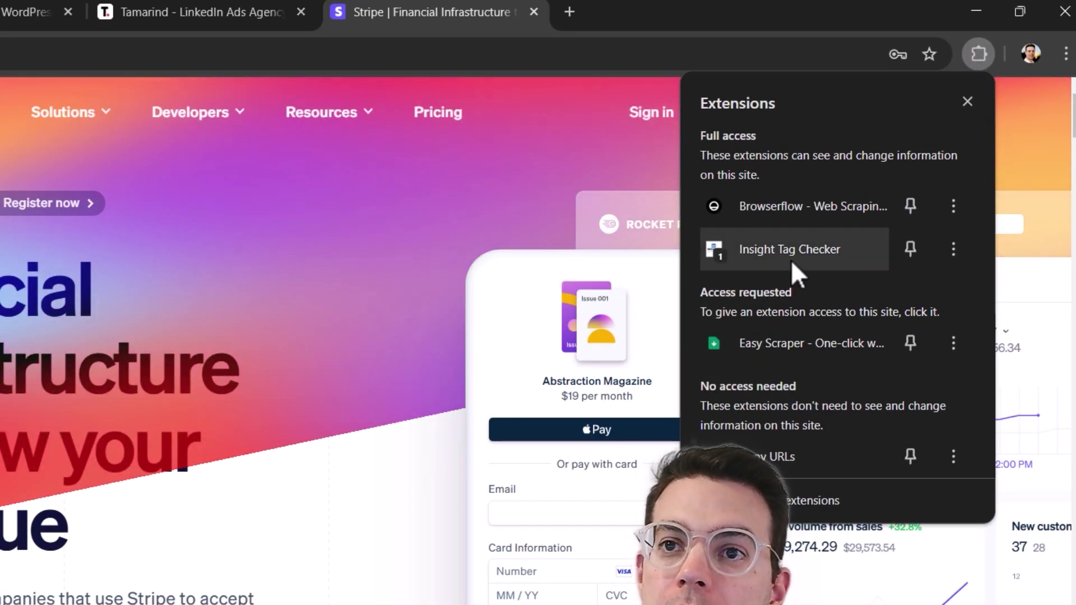
left_click(820, 254)
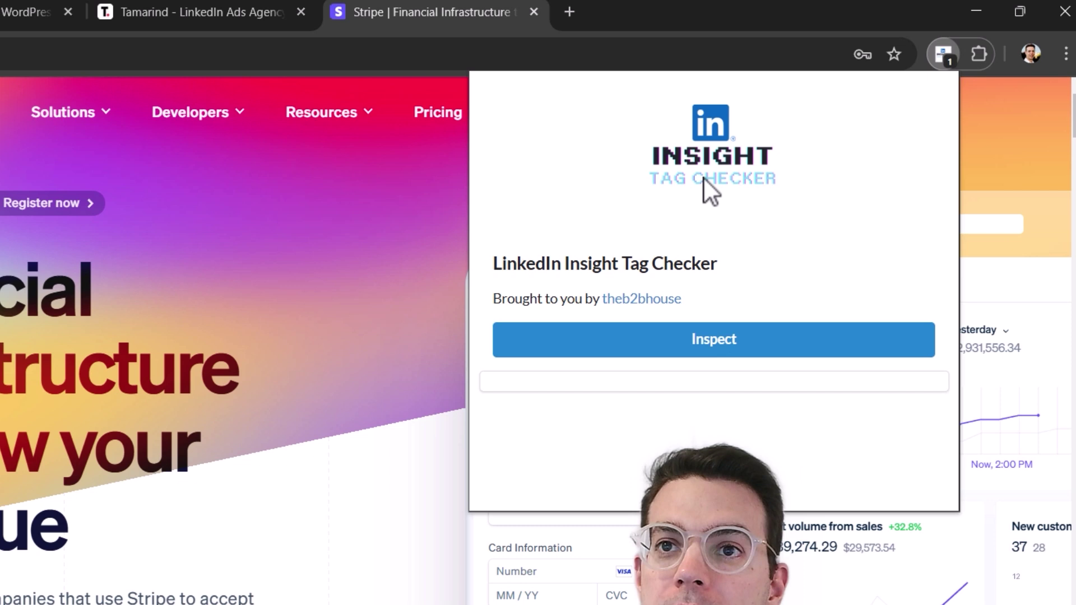
left_click(699, 346)
left_click_drag(582, 429, 560, 427)
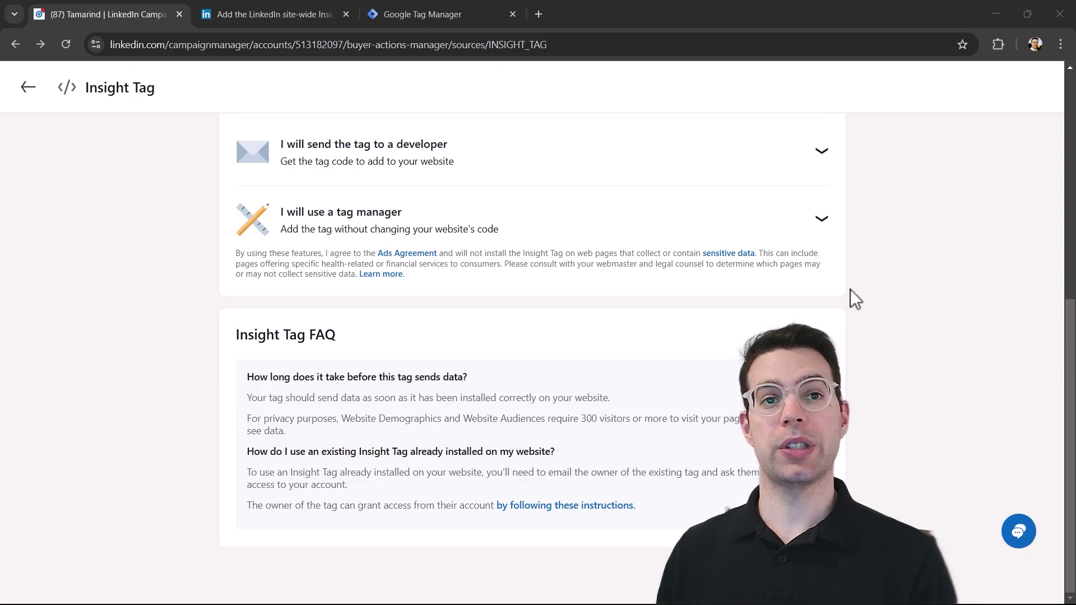
left_click(823, 226)
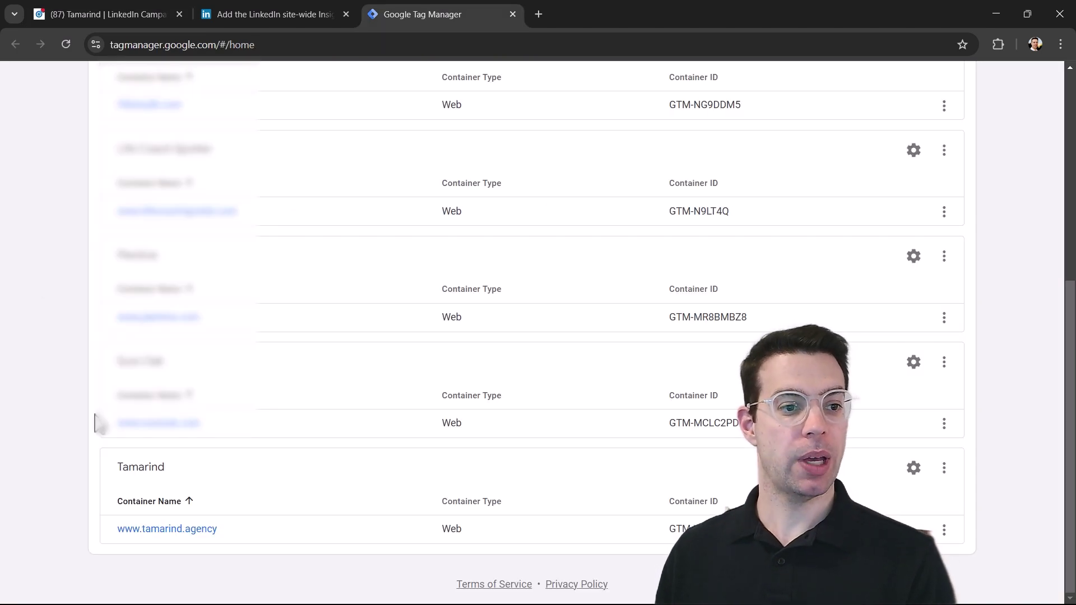
left_click(181, 530)
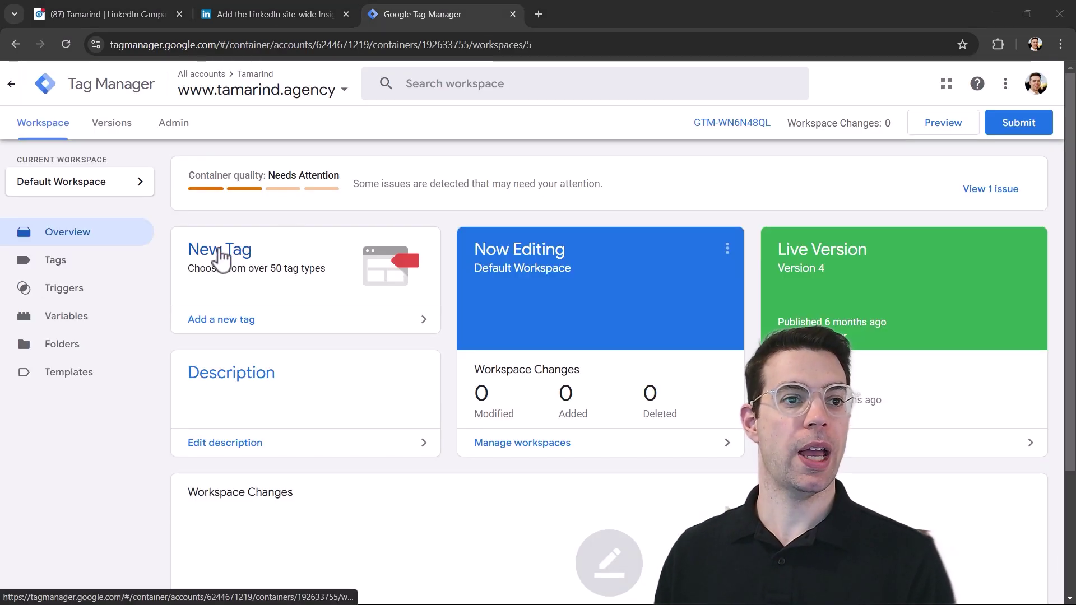
left_click(221, 253)
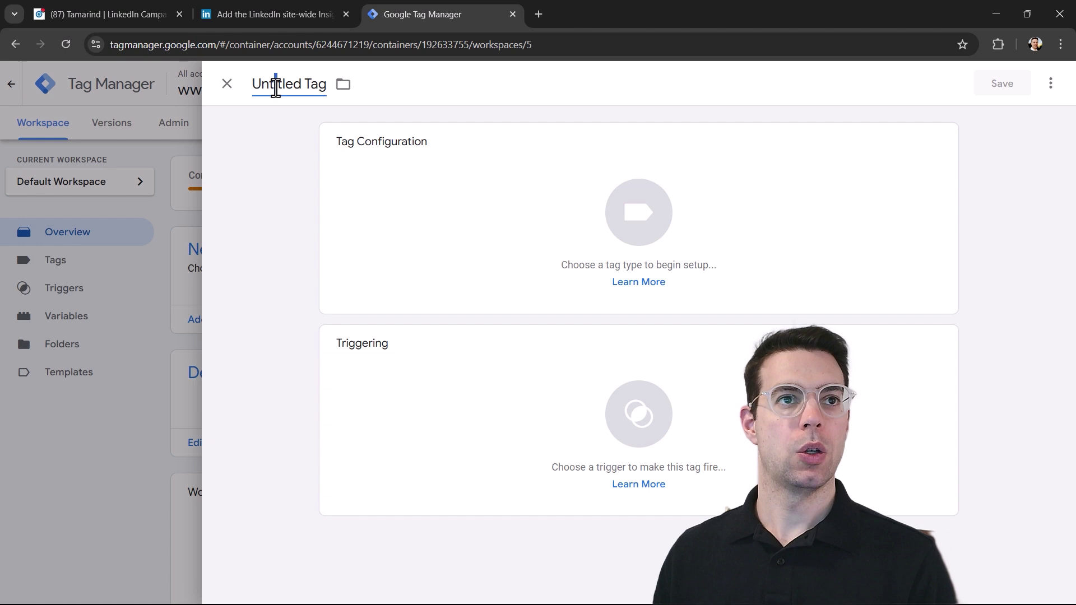
left_click(276, 86)
type("LinkedIn Insight")
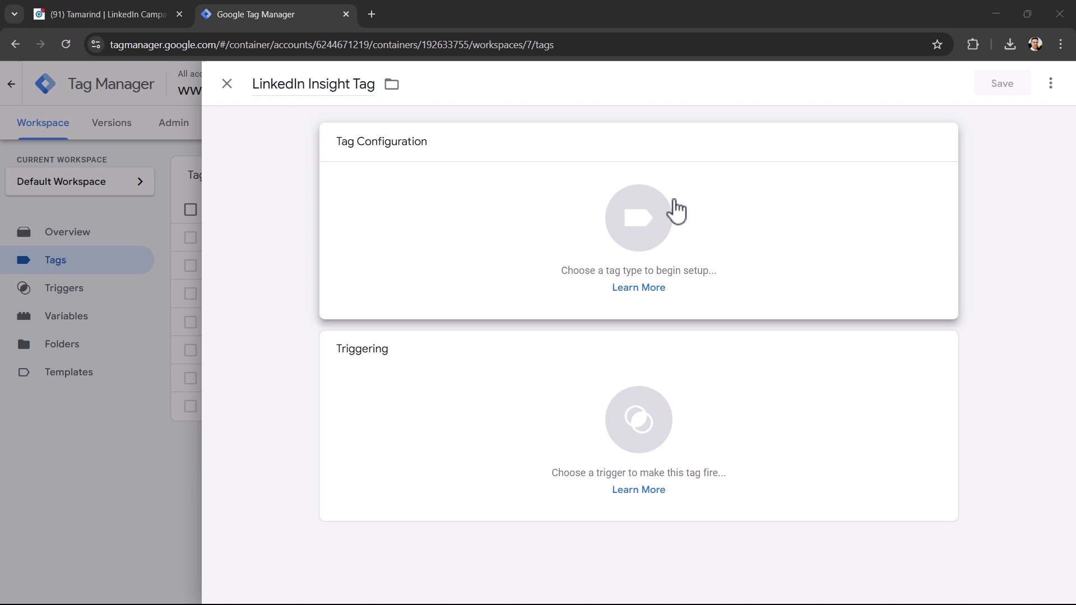
Step: Pick the LinkedIn InsightTag 2.0 template from the Community Template Gallery and add it to the workspace
left_click(675, 209)
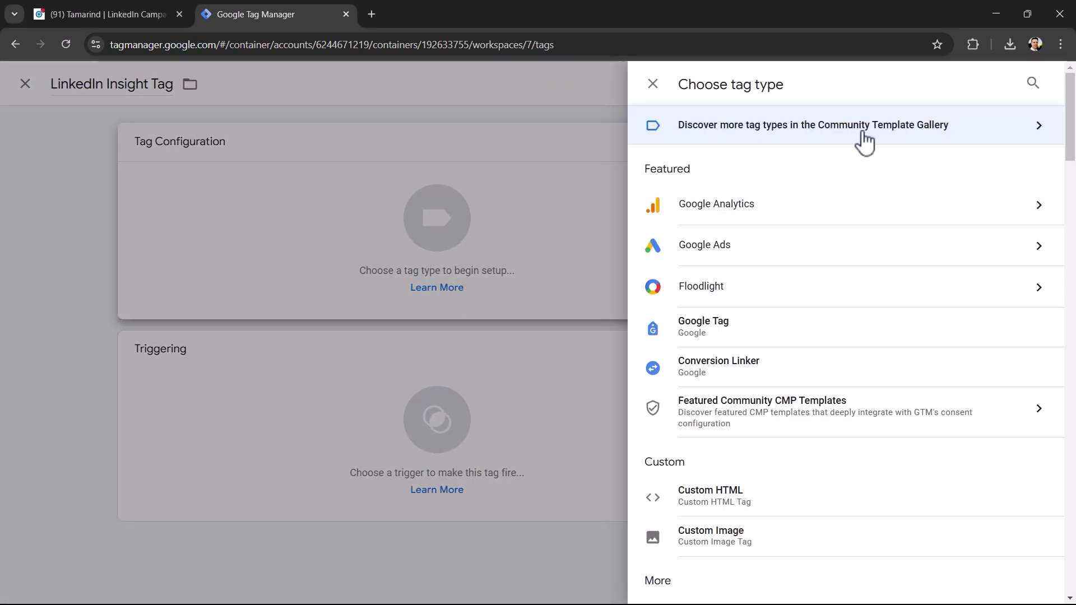
left_click(959, 137)
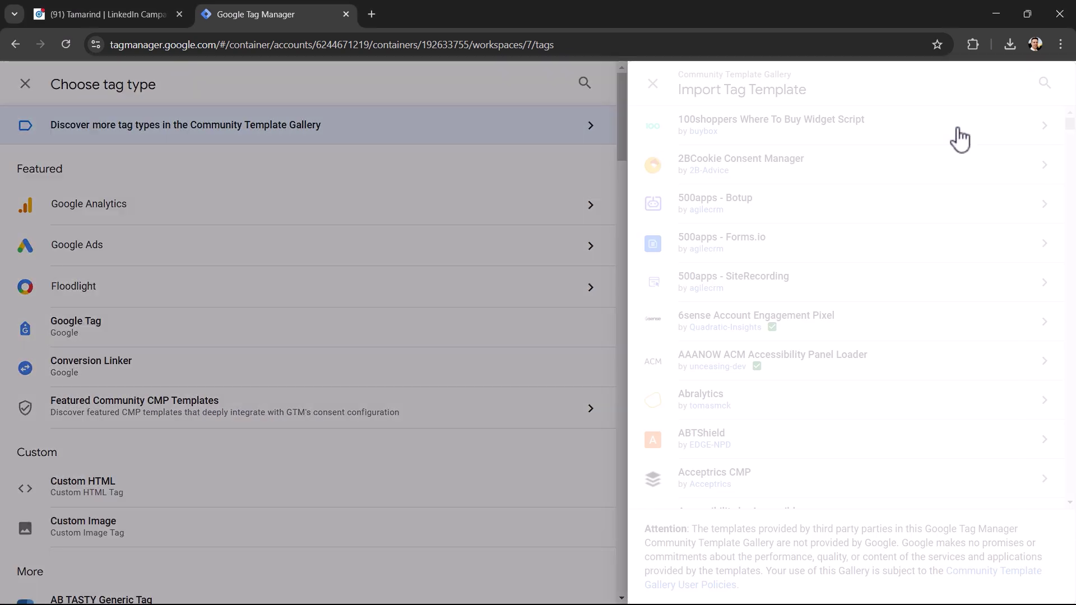
left_click(1043, 84)
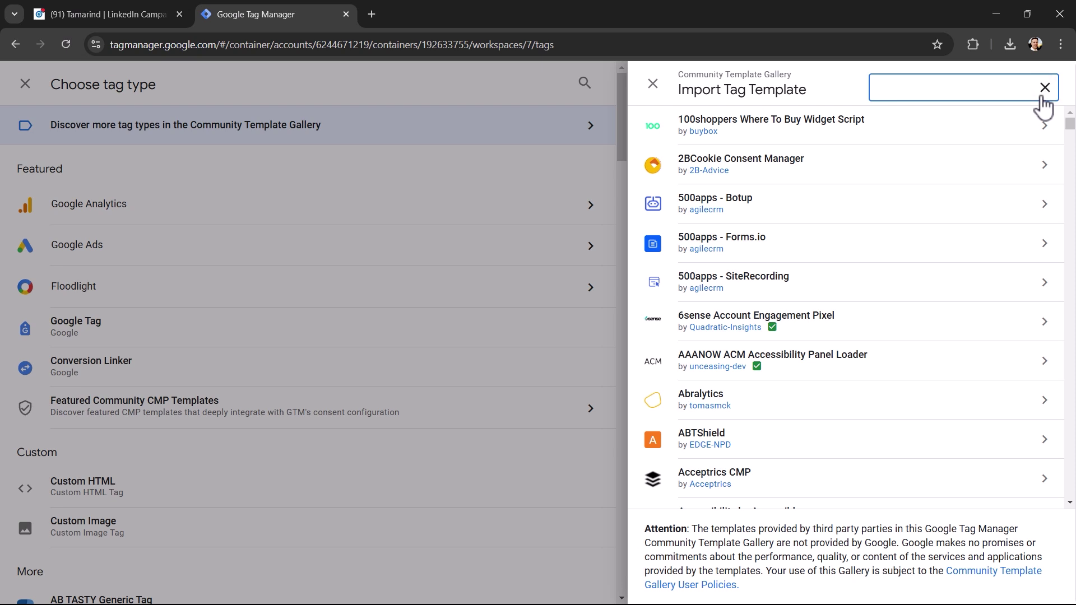
type("linkedin")
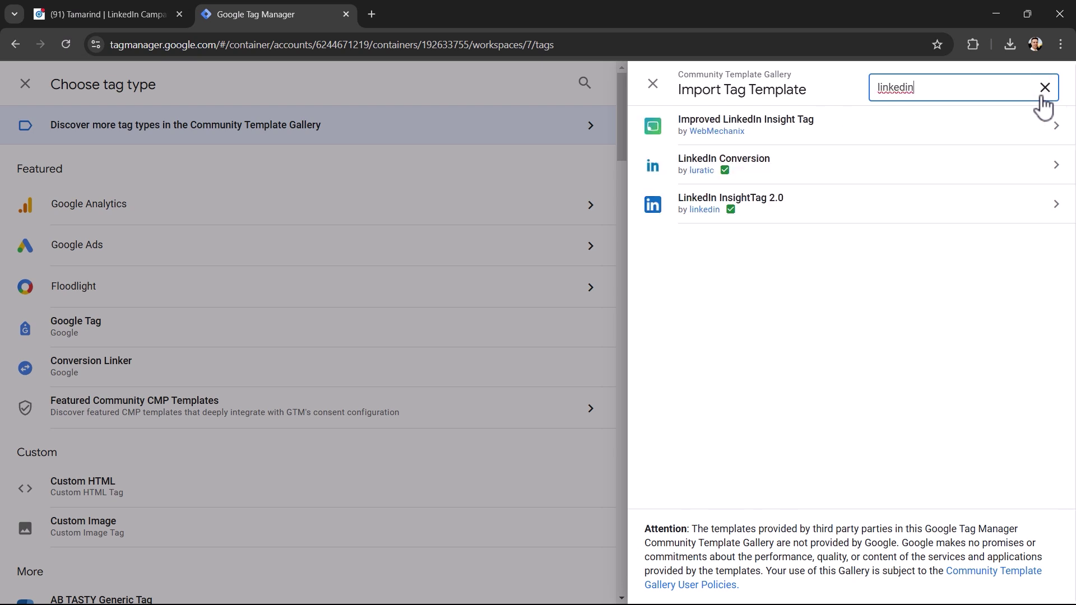
left_click(862, 213)
left_click(951, 95)
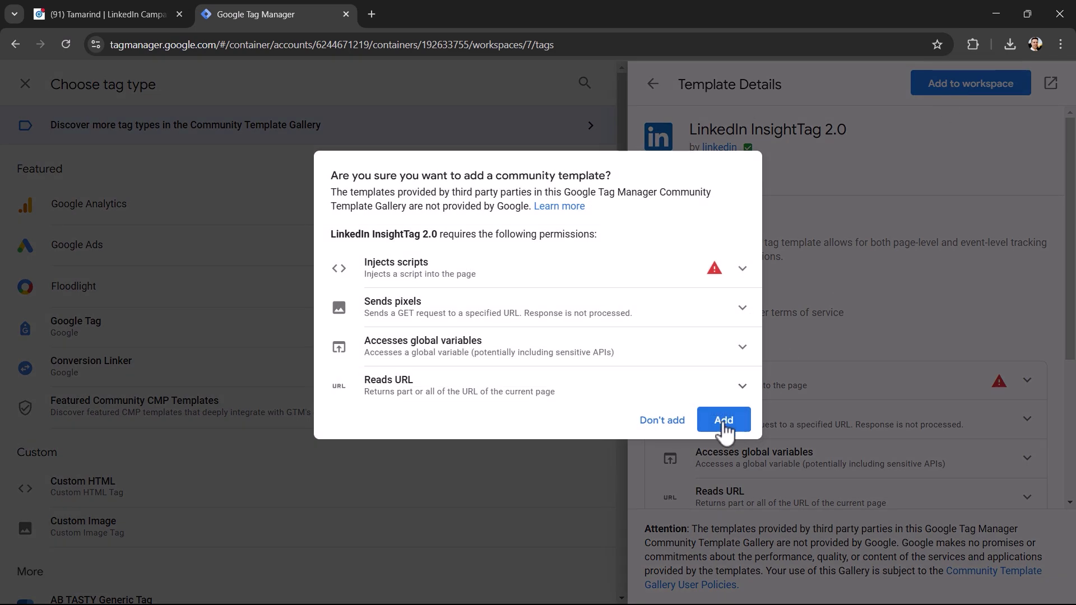
Step: Using the LinkedIn partner ID, give the tag an All Pages trigger and save it
left_click(111, 20)
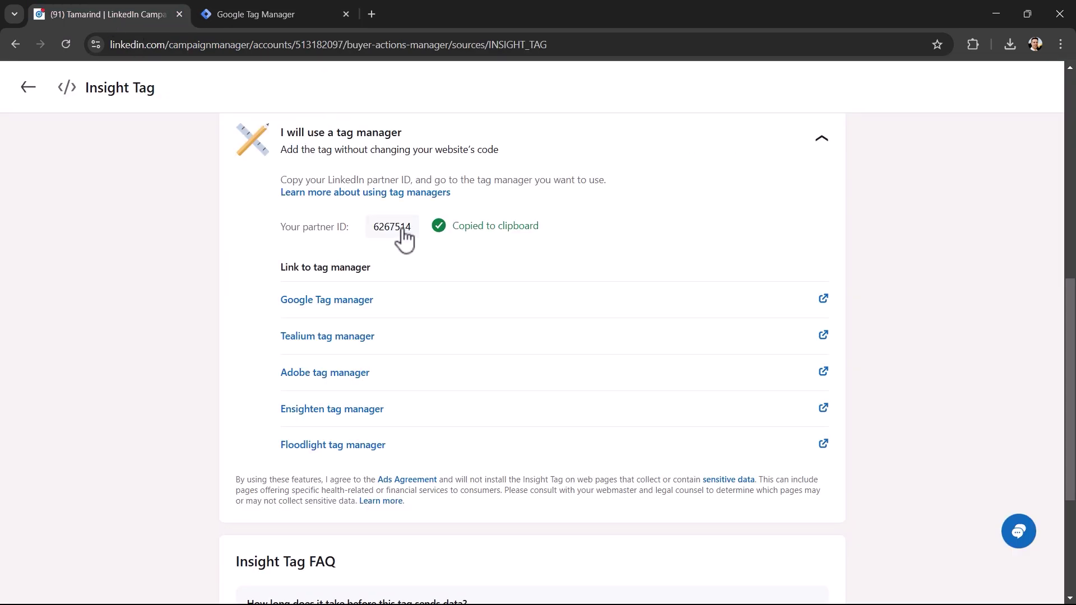
left_click(256, 12)
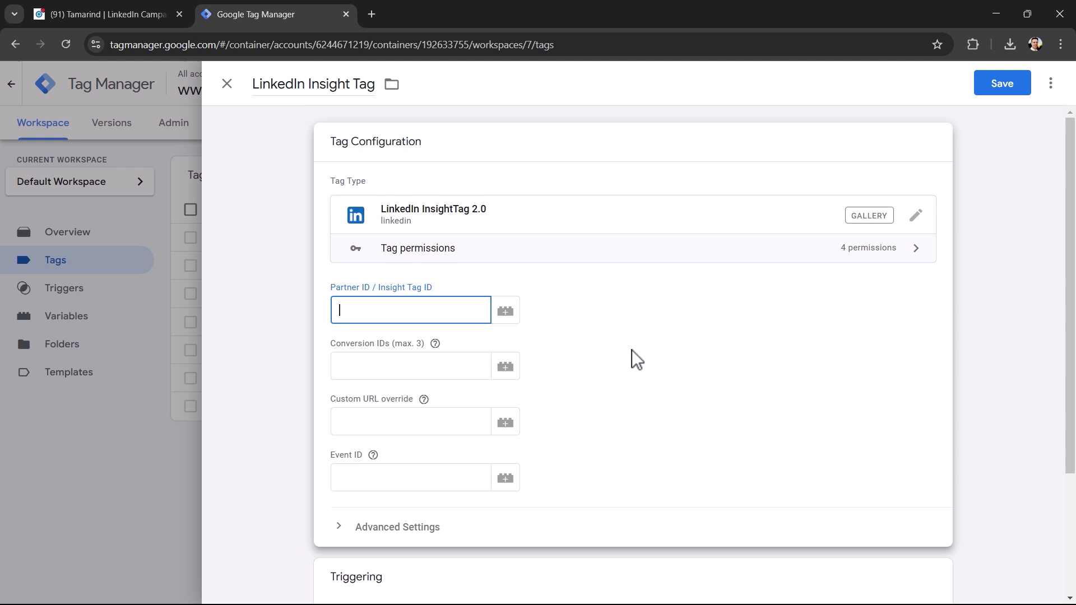
scroll(624, 337, "down", 3)
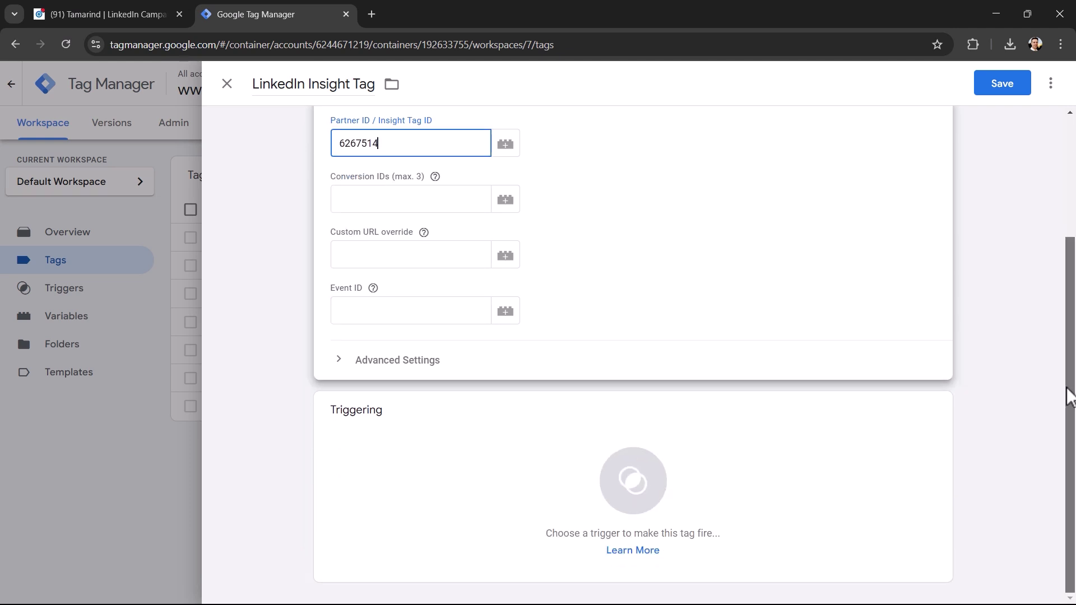
left_click(660, 496)
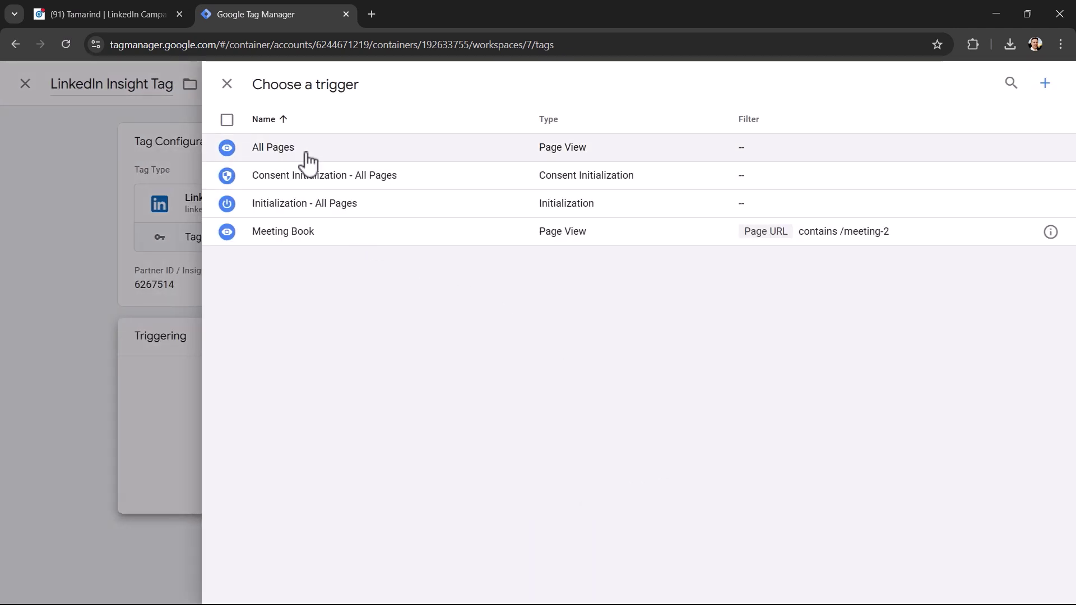
left_click(305, 149)
left_click(988, 89)
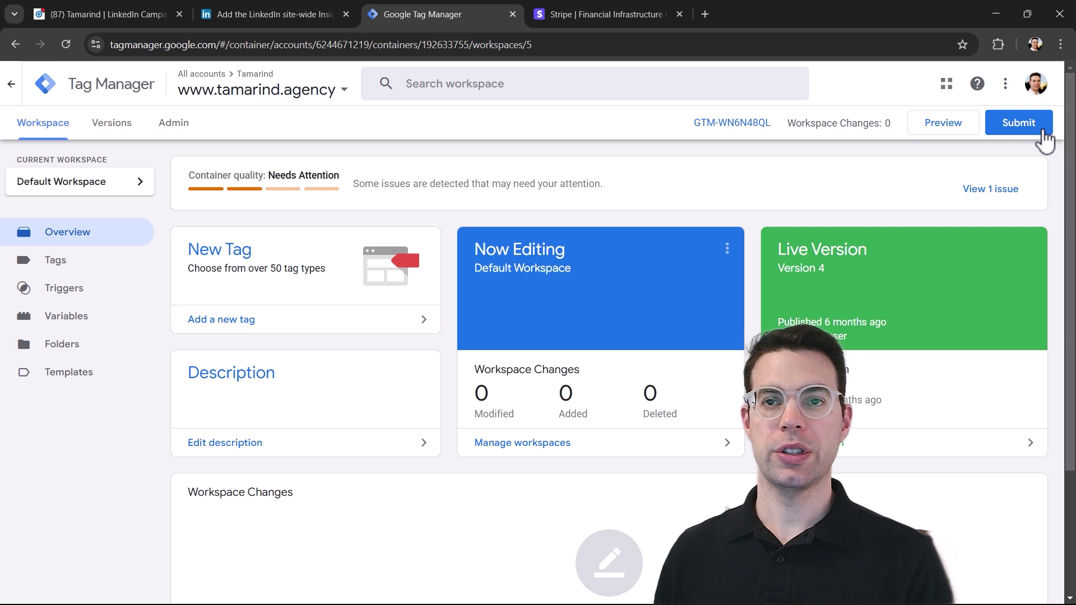
Step: On the Stripe site, run the LinkedIn Insight Tag checker to inspect the page
left_click(588, 11)
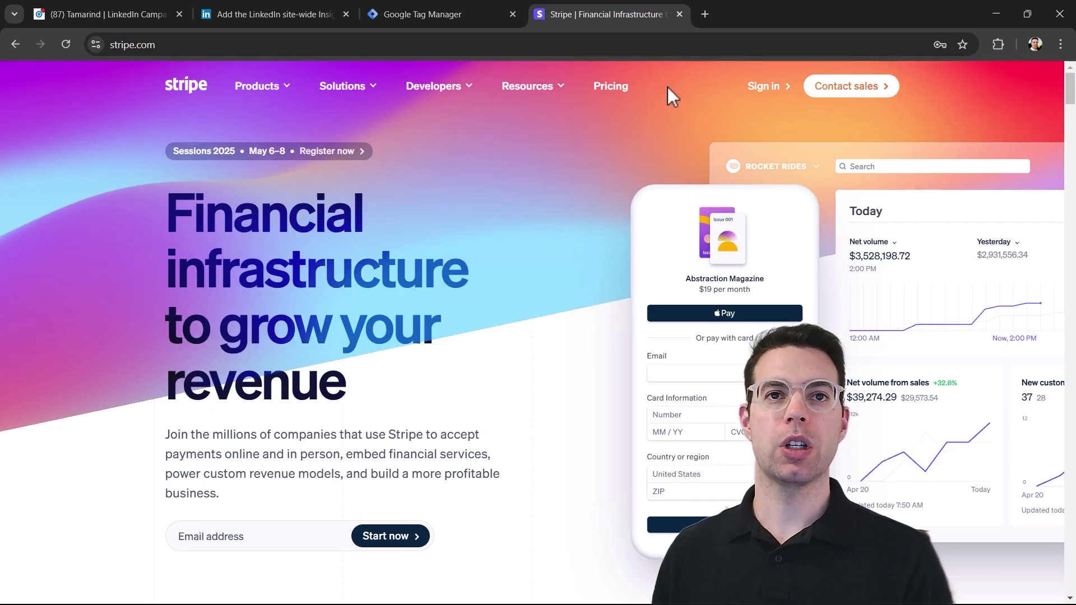
left_click(1000, 43)
left_click(892, 186)
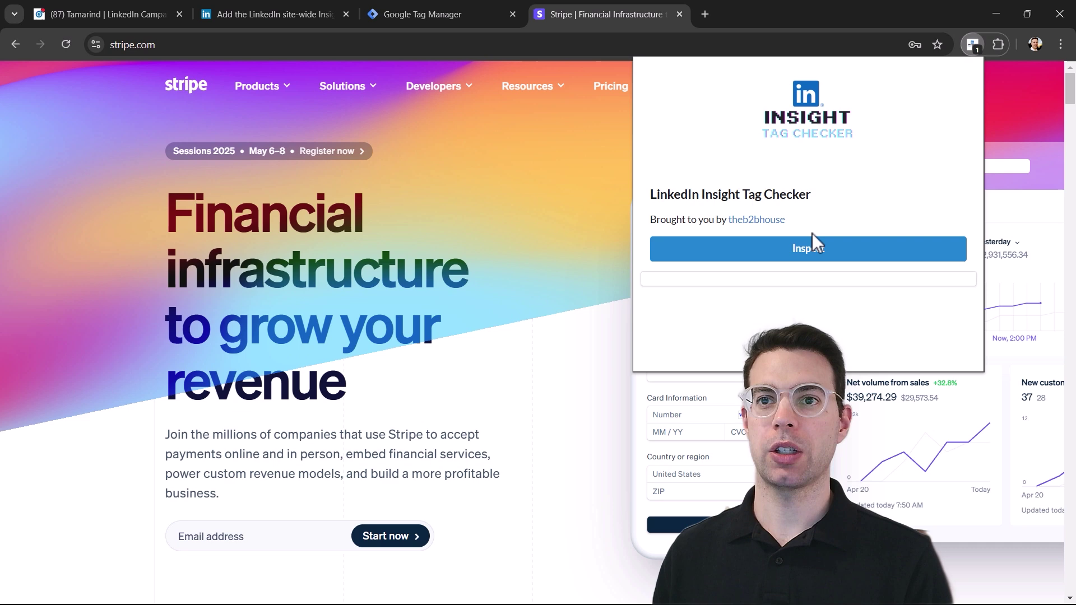
left_click(806, 250)
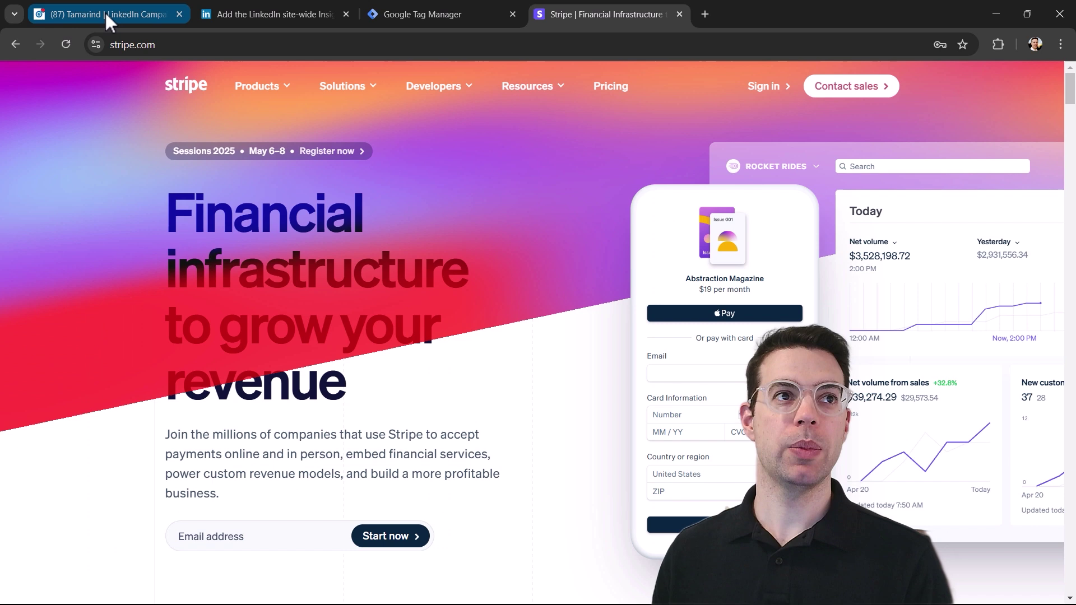
Step: Paste the Insight Tag script into the Tamarind - LinkedIn Ads Agency site's Webflow footer code
left_click(105, 13)
scroll(224, 357, "up", 5)
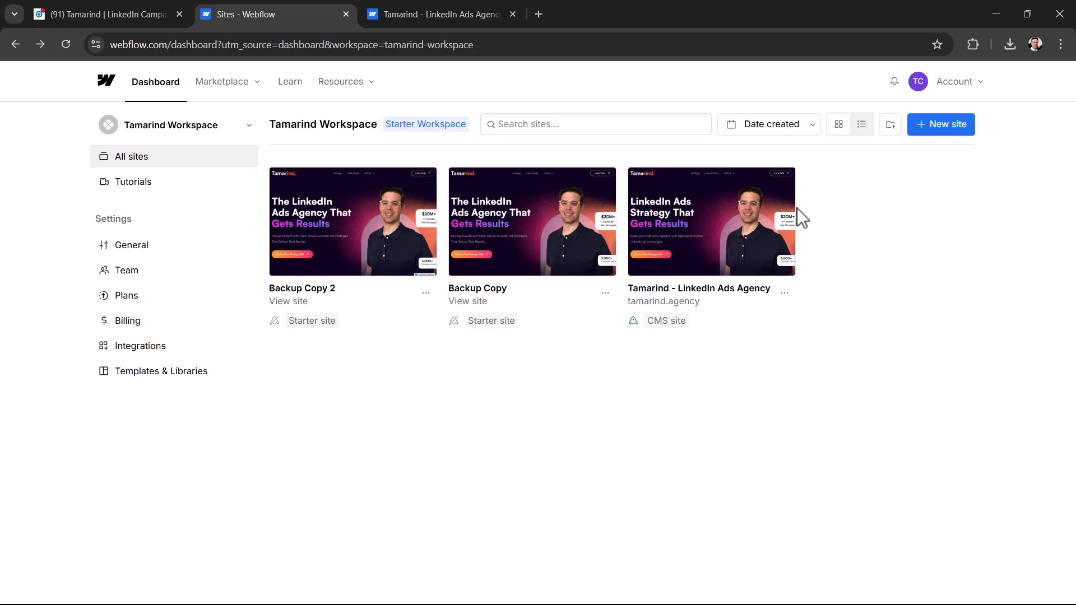
left_click(781, 182)
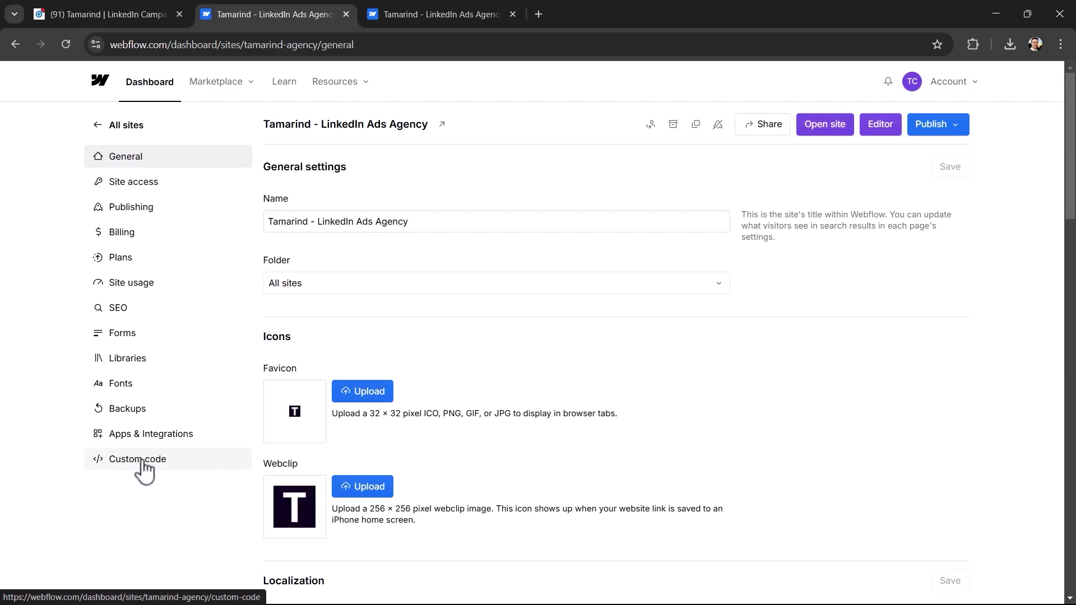
key("ctrl+w")
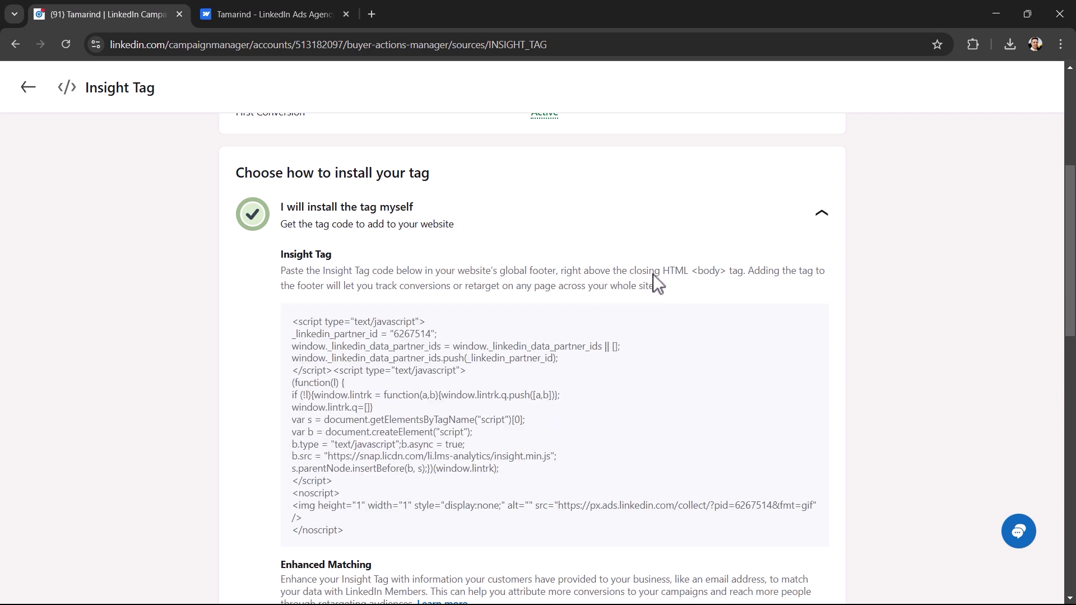
mouse_move(615, 387)
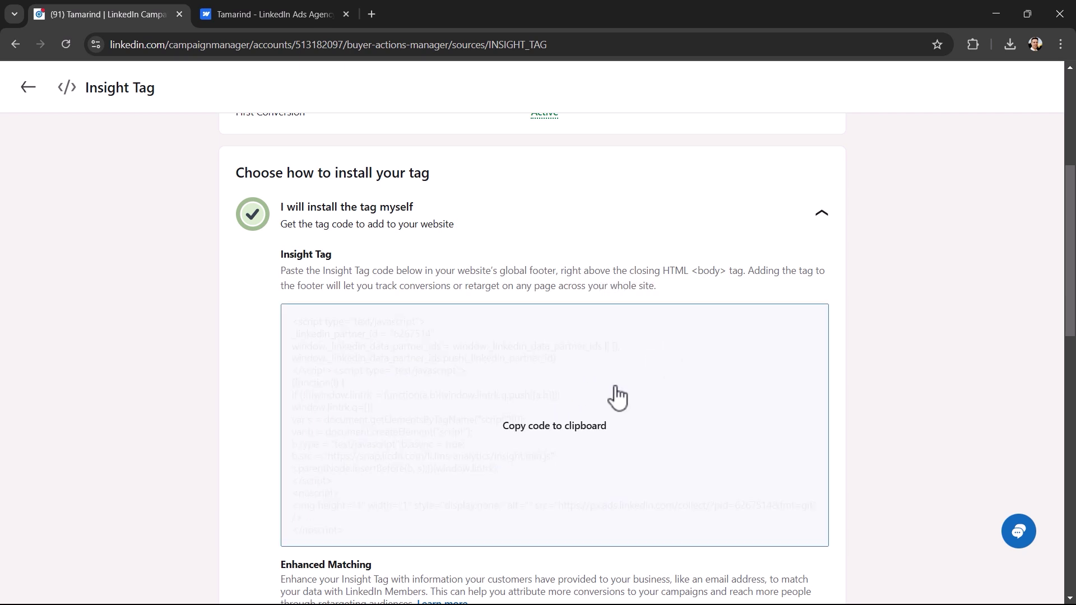
left_click(292, 15)
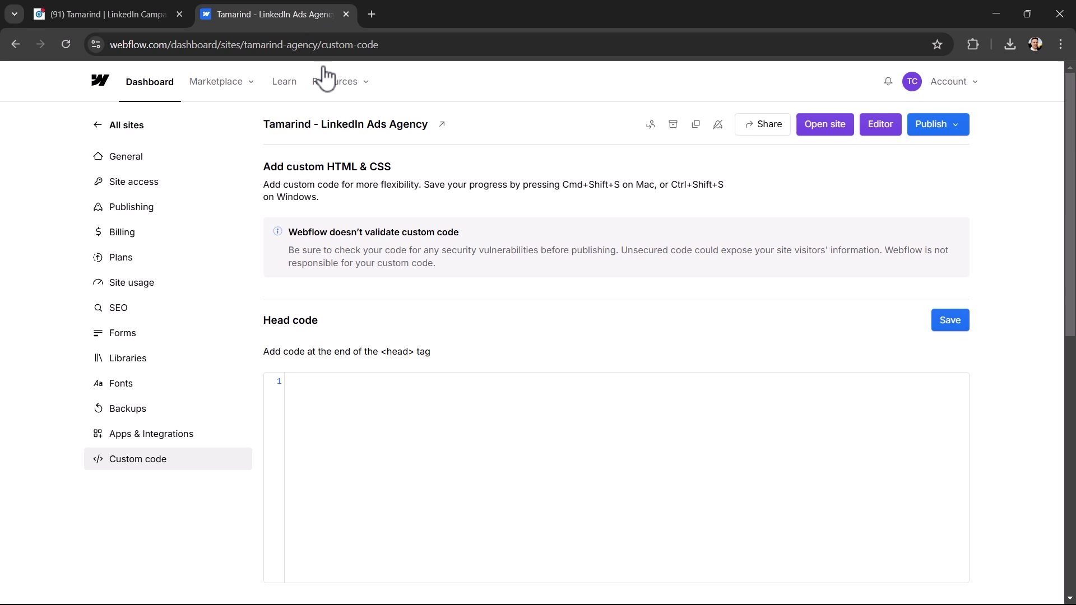
left_click_drag(1067, 159, 1049, 364)
left_click(334, 341)
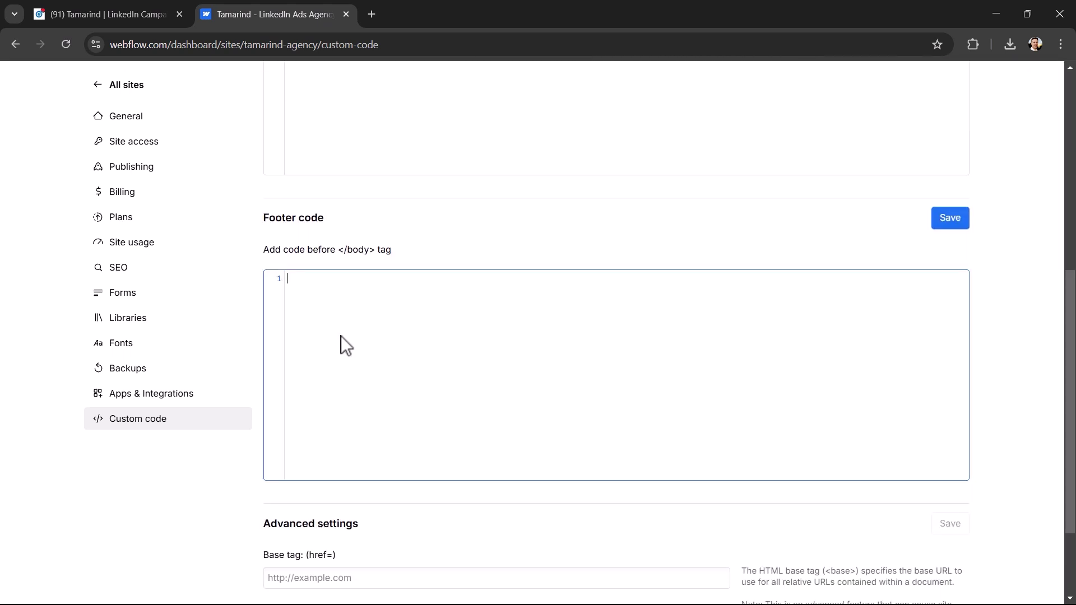
type("<script type=\"text/javascript\"> _linkedin_partner_id = \"6267514\"; window._linkedin_data_partner_ids = window._linkedin_data_partner_ids || []; window._linkedin_data_partner_ids.push(_linkedin_partner_id); </script><script type=\"text/javascript\"> (function(l) { if (!l){window.lintrk = function(a,b){window.lintrk.q.push([a,b])}; window.lintrk.q=[]} var s = document.getElementsByTagName(\"script\")[0]; var b = document.createElement(\"script\"); b.type = \"text/javascript\";b.async = true; b.src = \"https://snap.licdn.com/li.lms-analytics/insight.min.js\"; s.parentNode.insertBefore(b, s);})(window.lintrk); </script> <noscript> <img height=\"1\" width=\"1\" style=\"display:none;\" alt=\"\" src=\"https://px.ads.linkedin.com/collect/?pid=6267514&fmt=gif\" /> </noscript>")
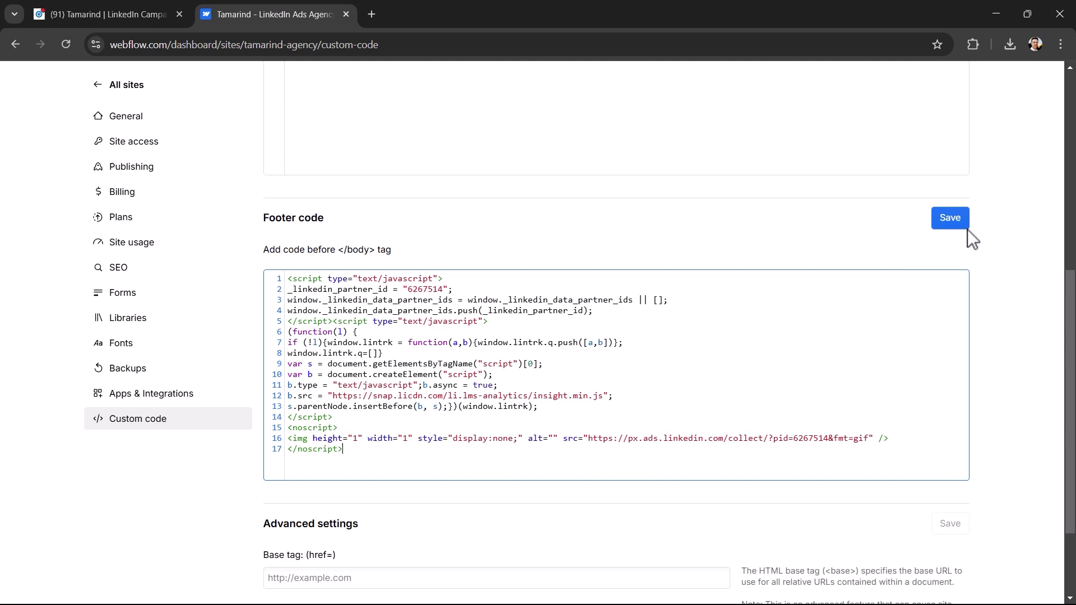
scroll(961, 236, "up", 7)
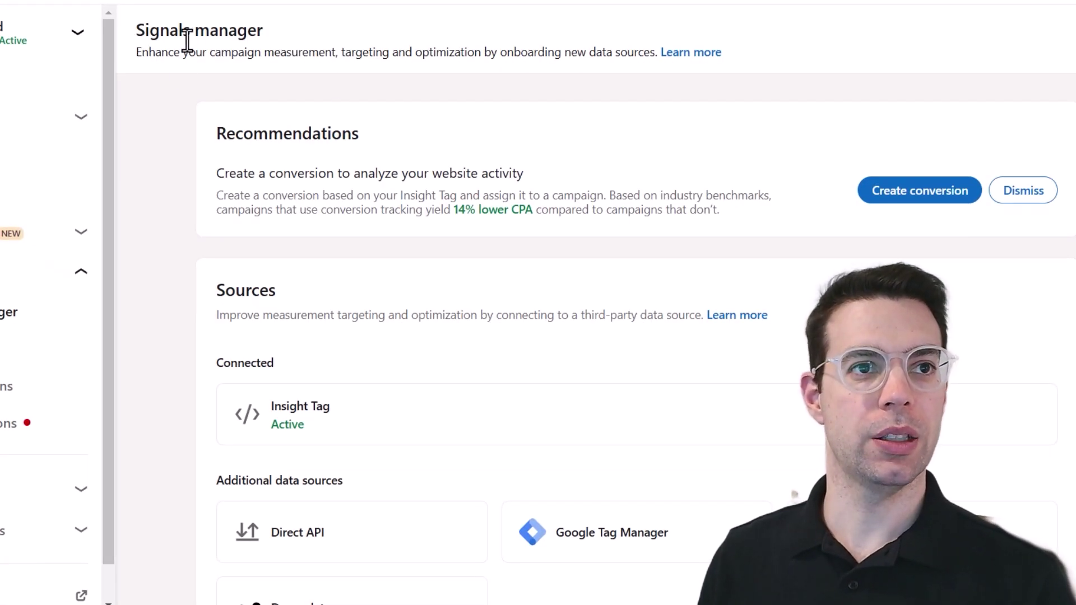
Step: Name the new conversion 'First Conversion', categorise it as Qualified Lead, and set its value to $100.00
left_click(878, 197)
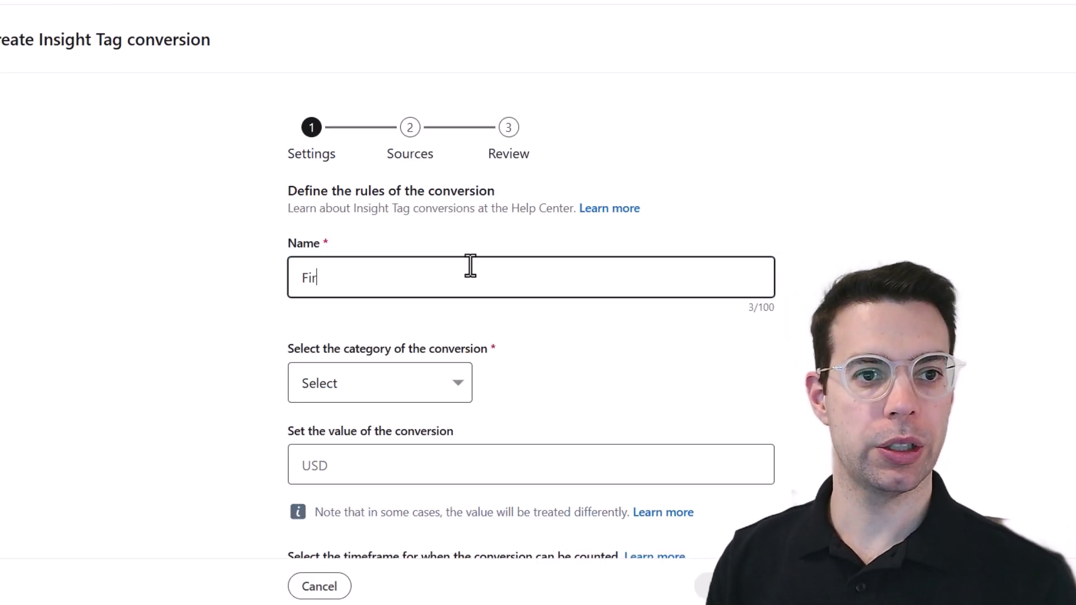
type("First Conversion")
key("Tab")
scroll(542, 190, "down", 3)
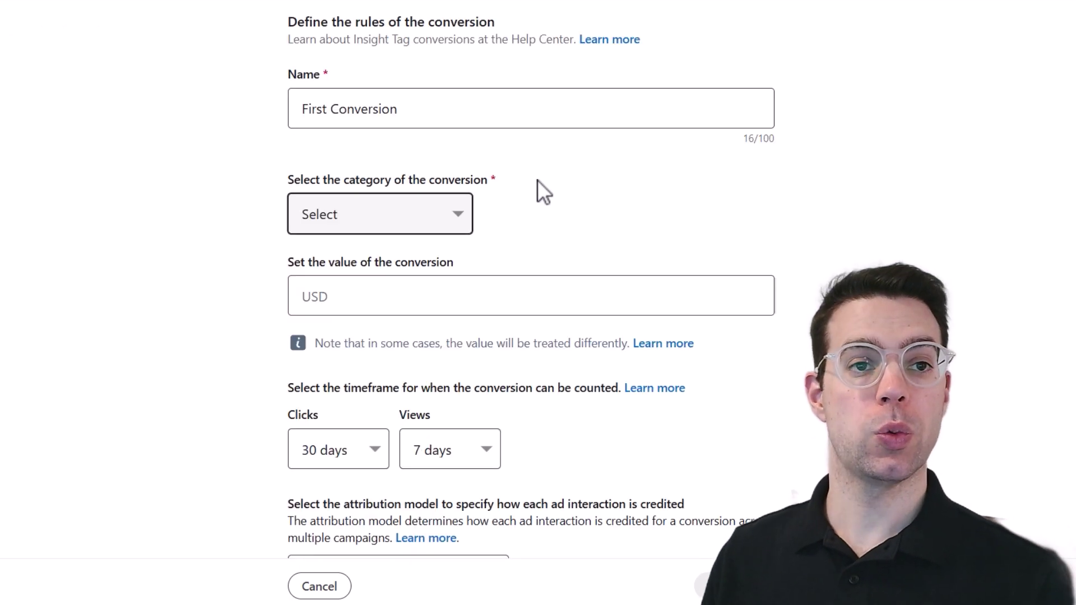
left_click(460, 216)
left_click(394, 295)
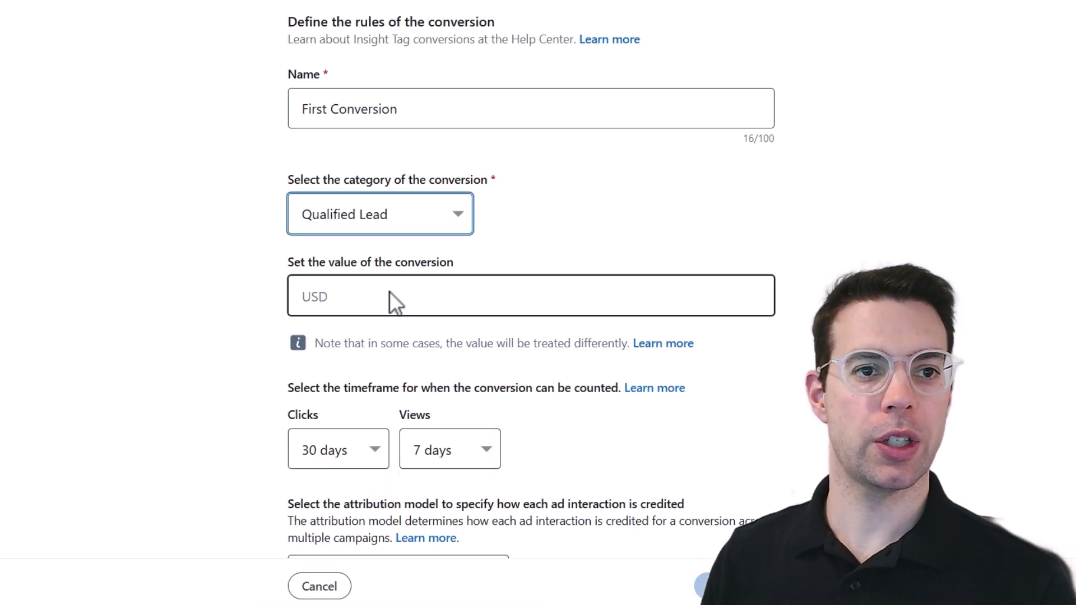
left_click(387, 294)
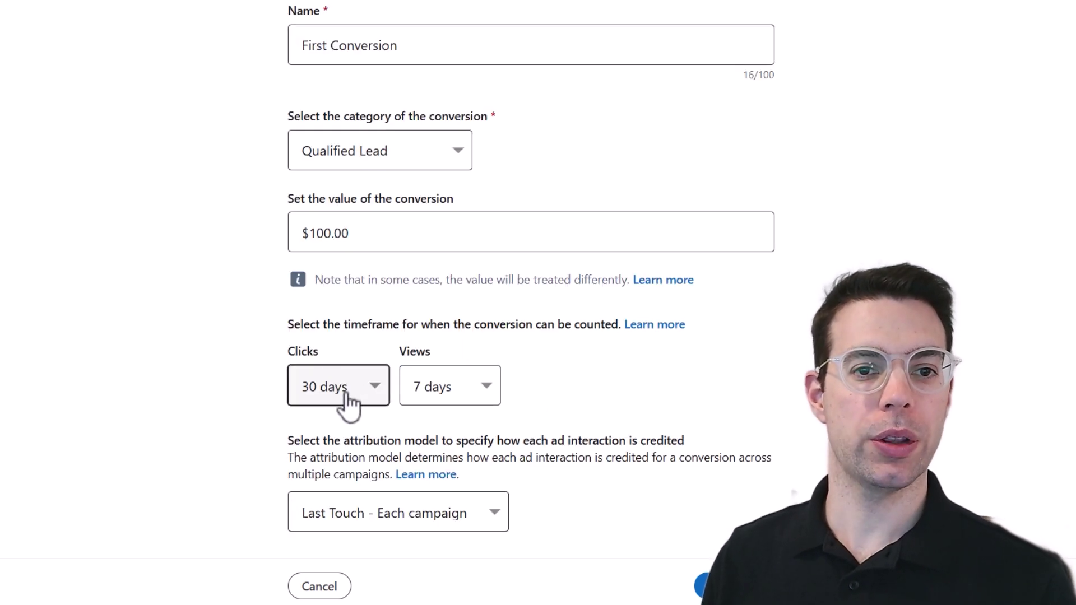
Step: Keep the post-click window at 30 days and the view-through window at 7 days
left_click(349, 404)
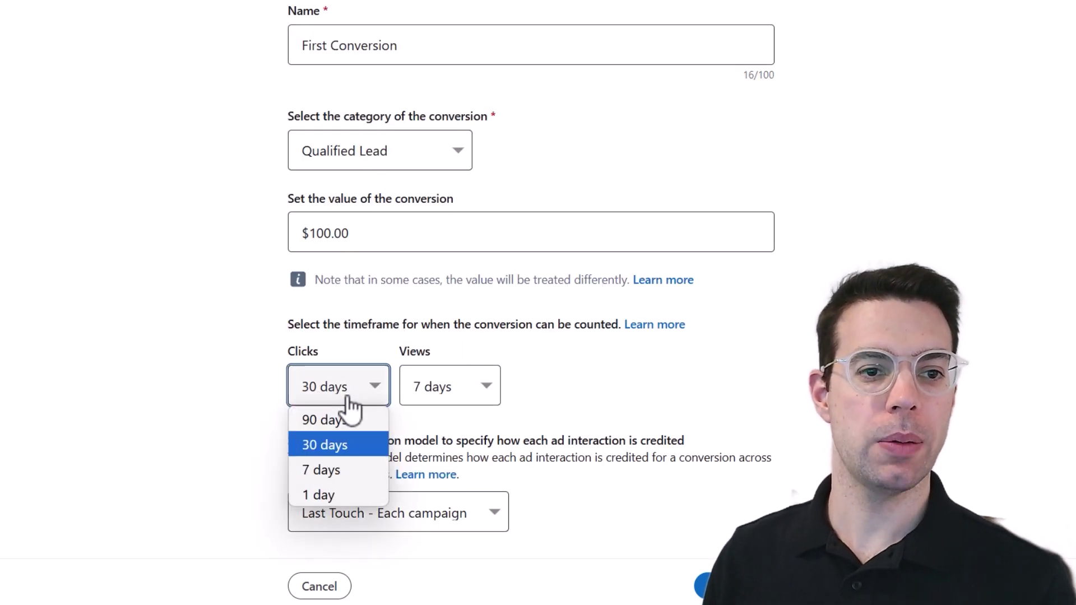
left_click(339, 445)
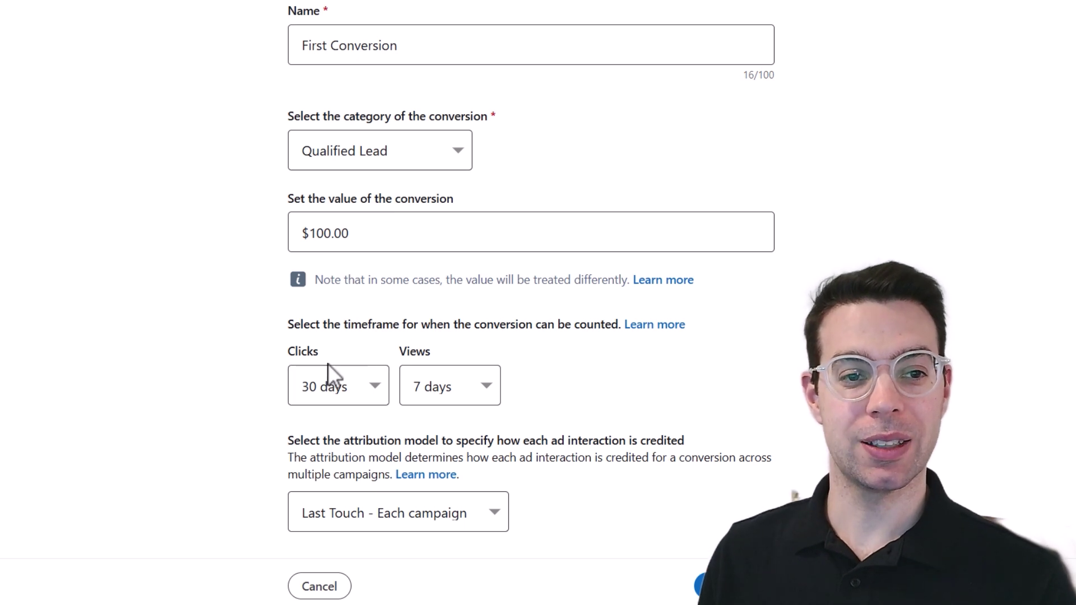
left_click(329, 387)
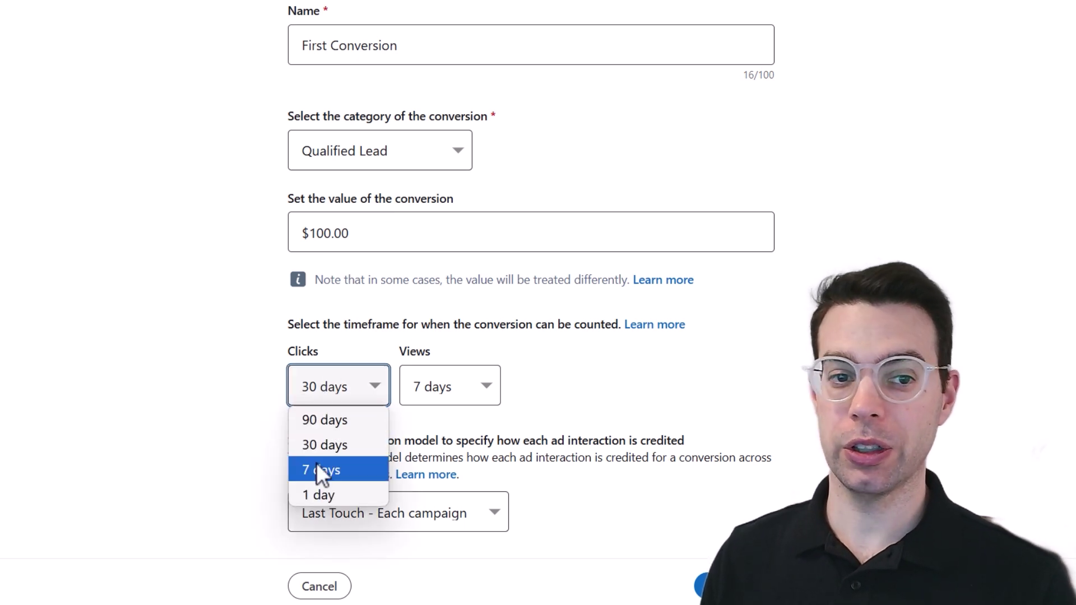
left_click(228, 441)
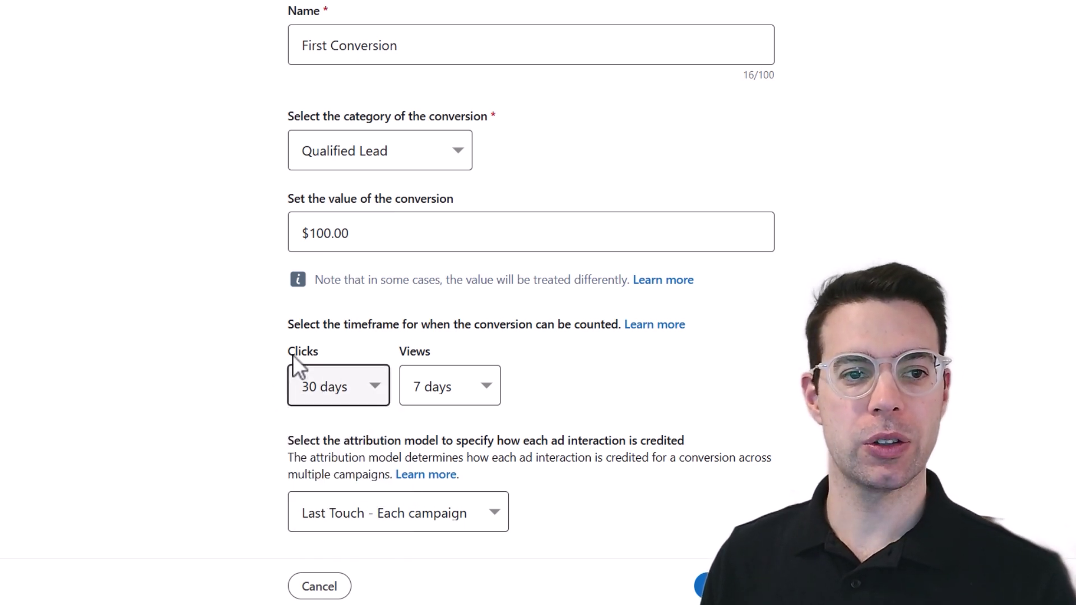
left_click(429, 391)
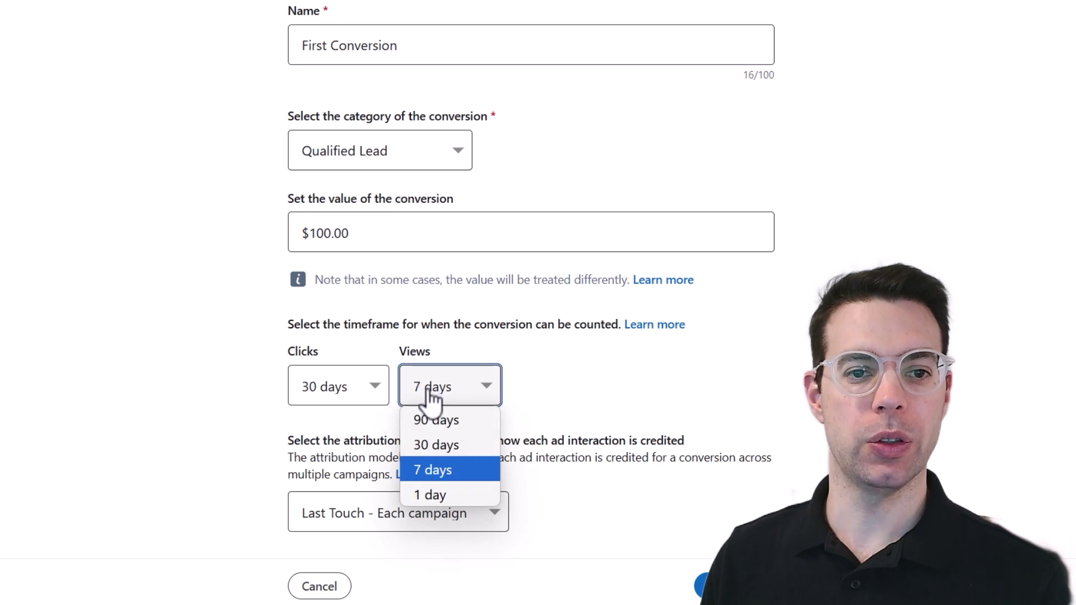
left_click(247, 385)
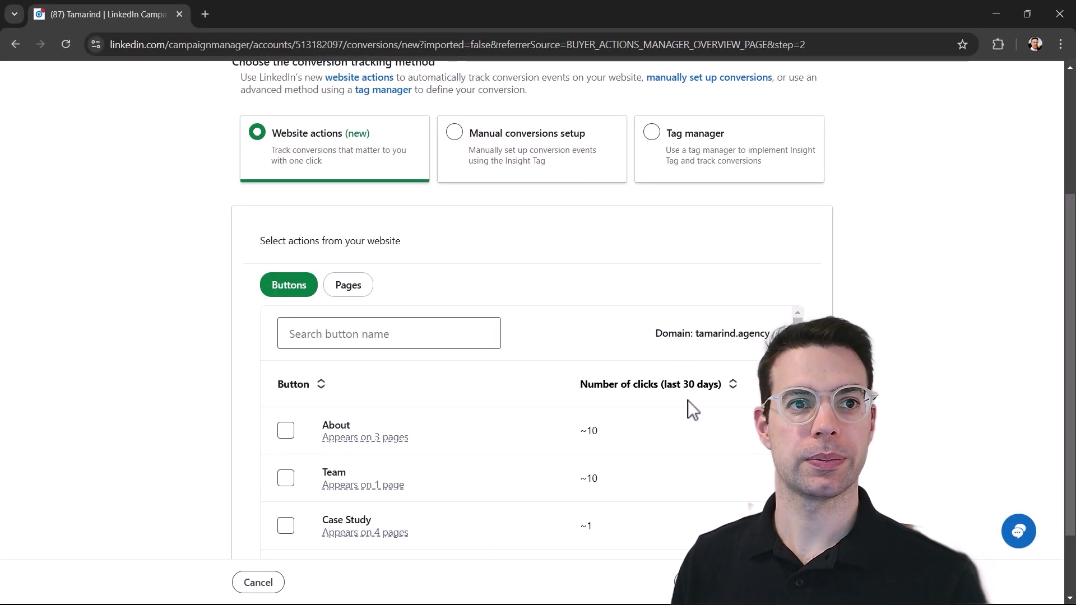
Step: On the Sources step, review the Manual, Event-specific and Tag manager options, keeping Website actions
scroll(910, 208, "up", 1)
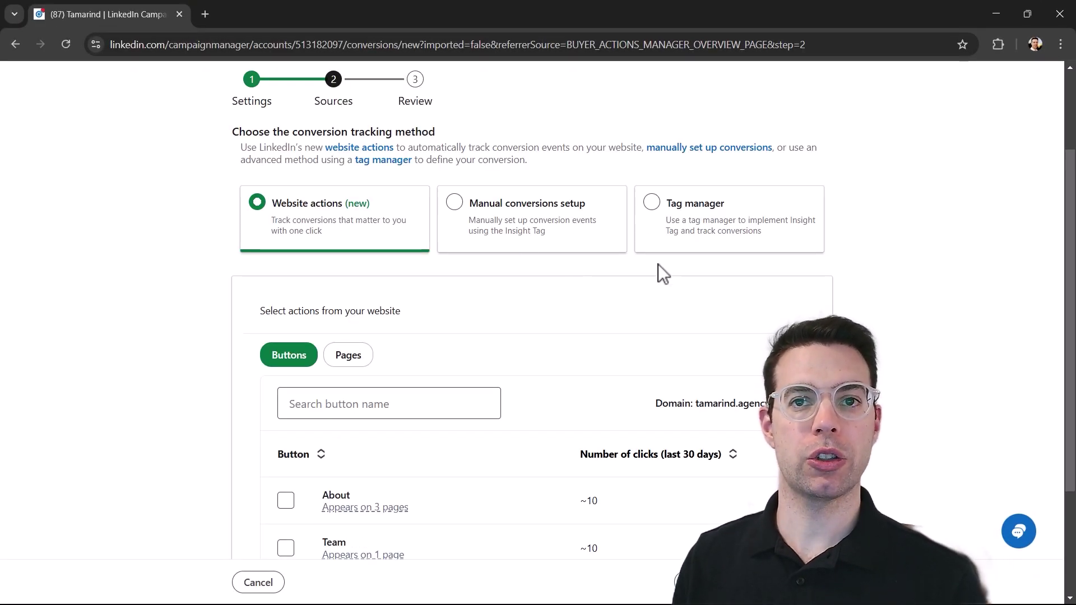
scroll(162, 268, "down", 1)
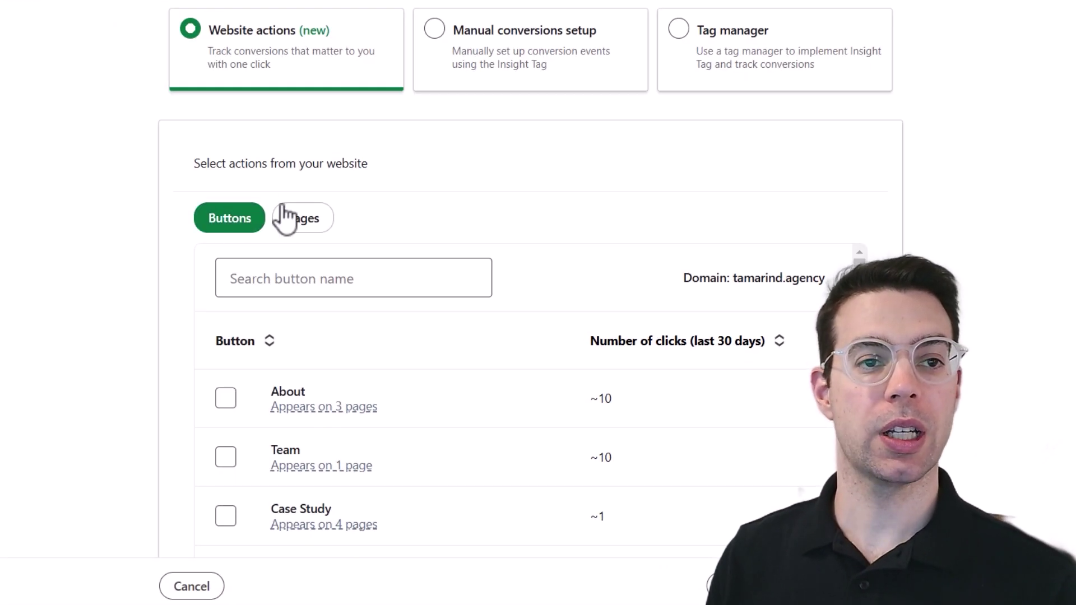
scroll(438, 137, "up", 1)
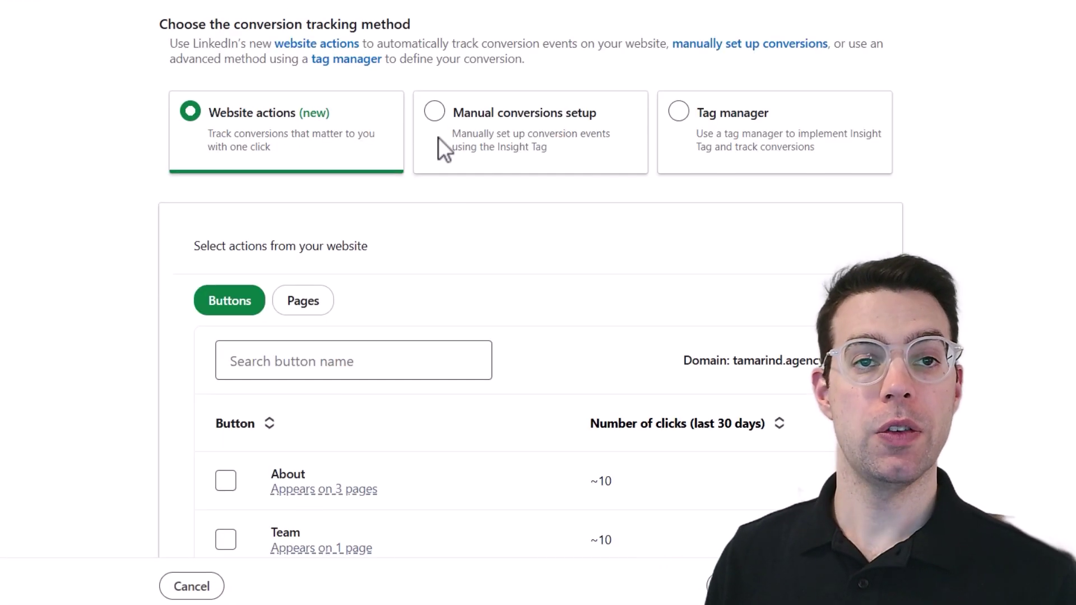
left_click(435, 120)
scroll(480, 257, "down", 4)
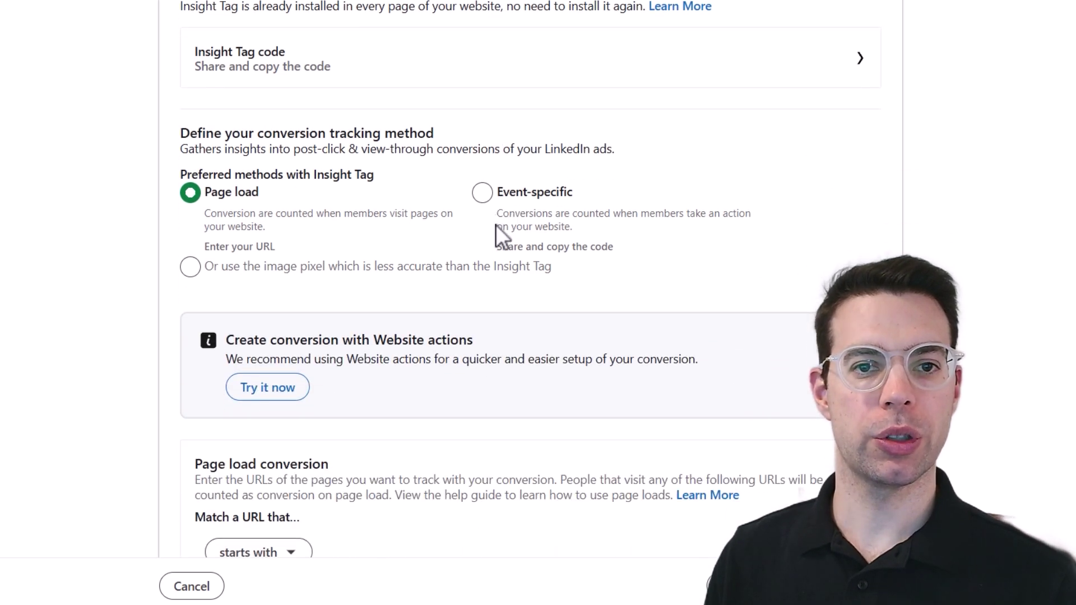
left_click(482, 192)
scroll(520, 334, "down", 1)
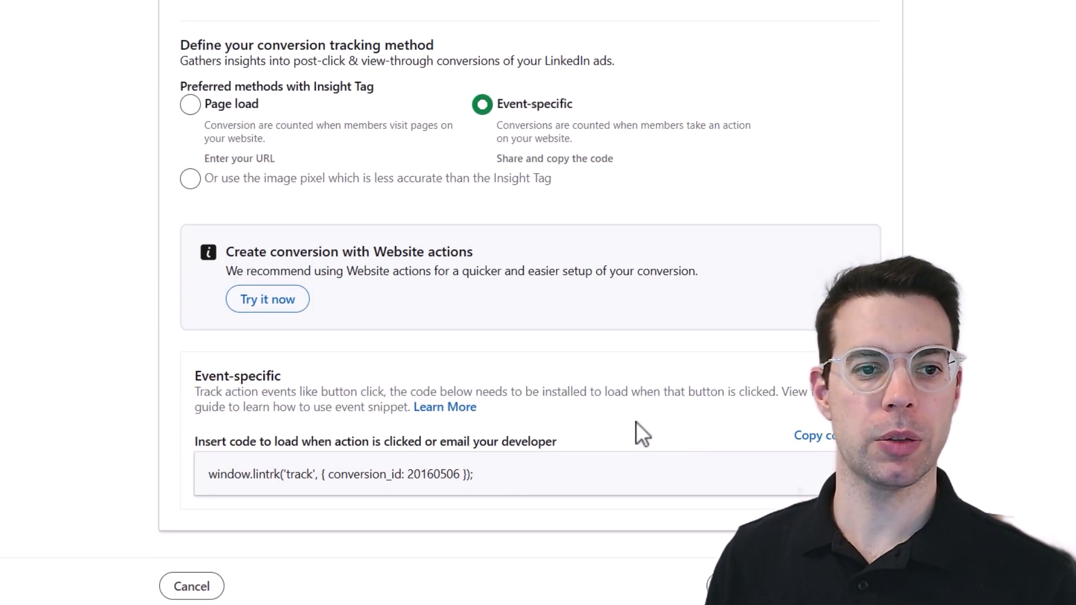
scroll(635, 421, "up", 4)
left_click(678, 26)
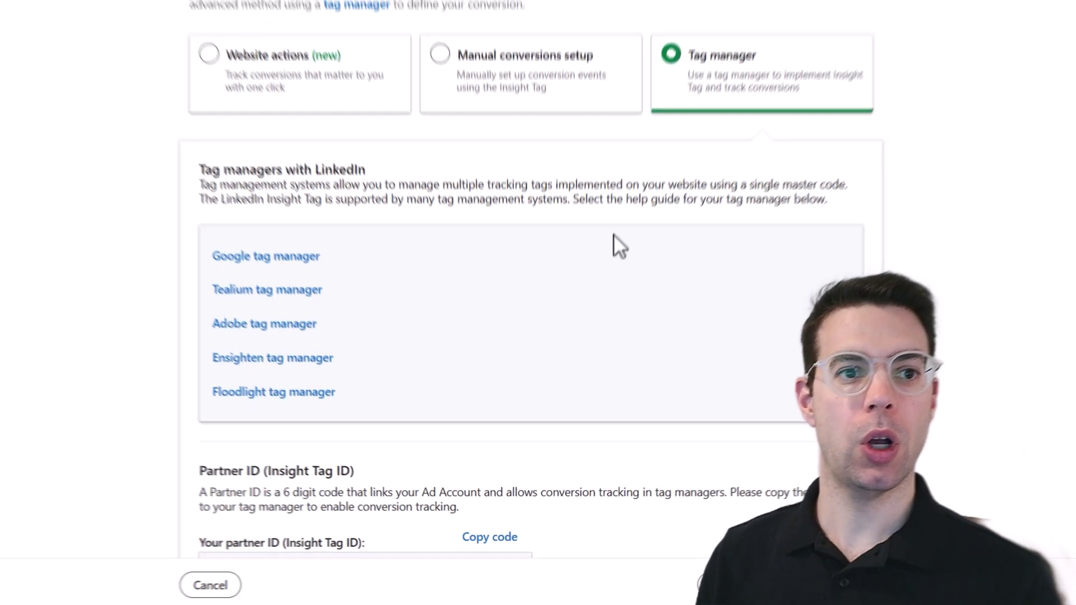
scroll(458, 285, "down", 3)
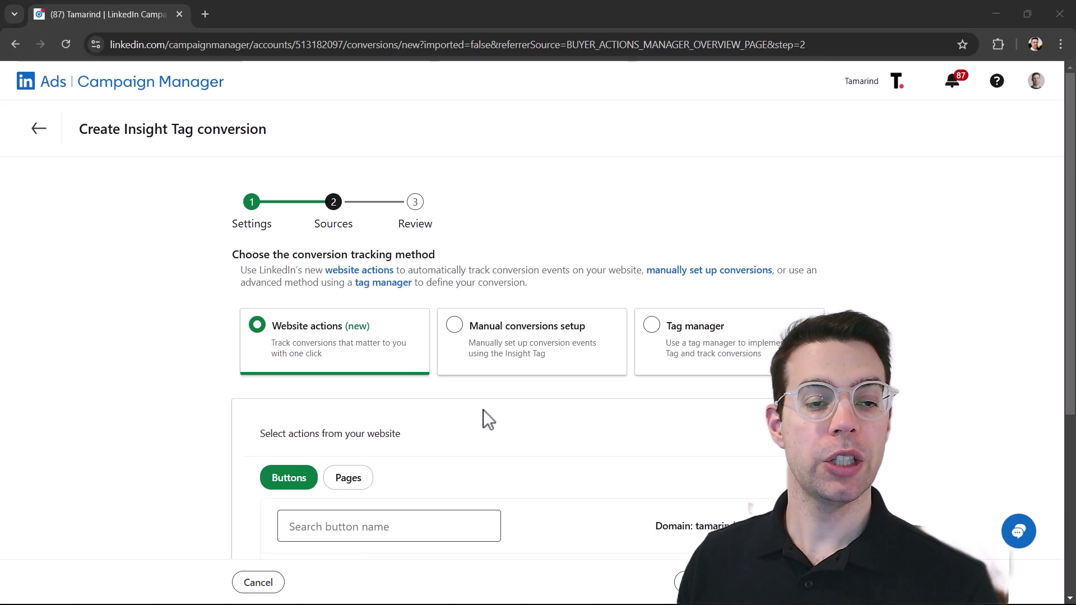
Step: List the site's pages, confirm About - Tamarind is selected, and return to Conversion tracking
left_click(369, 478)
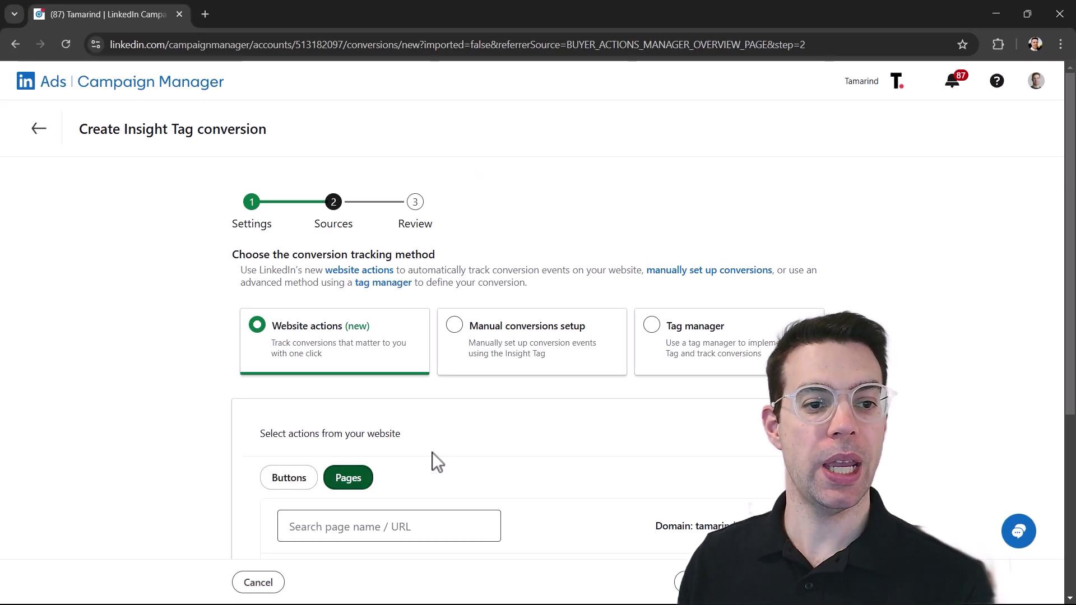
scroll(526, 397, "down", 4)
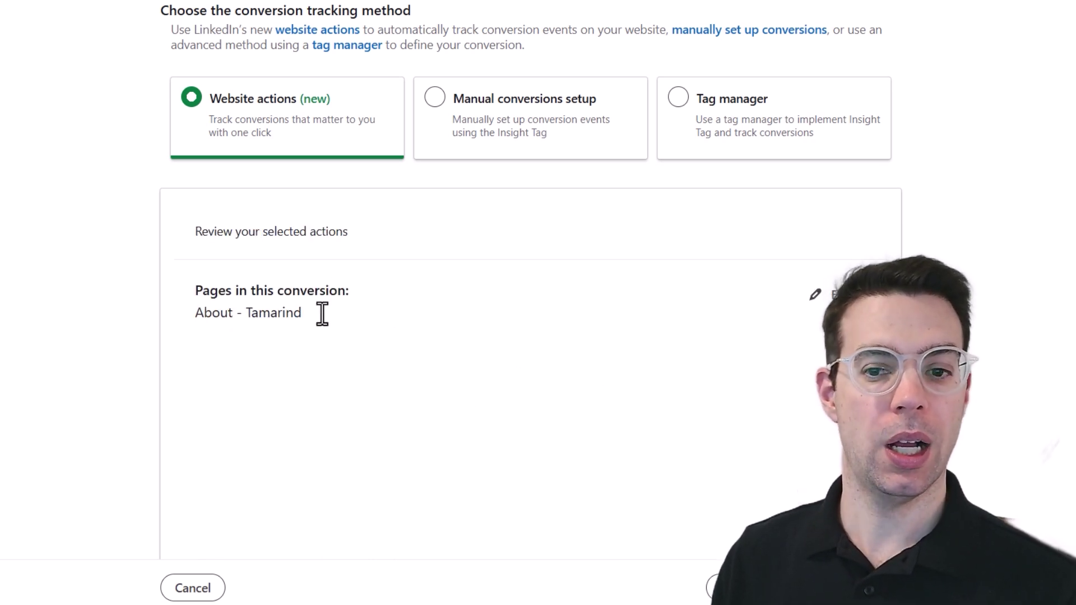
scroll(319, 312, "down", 2)
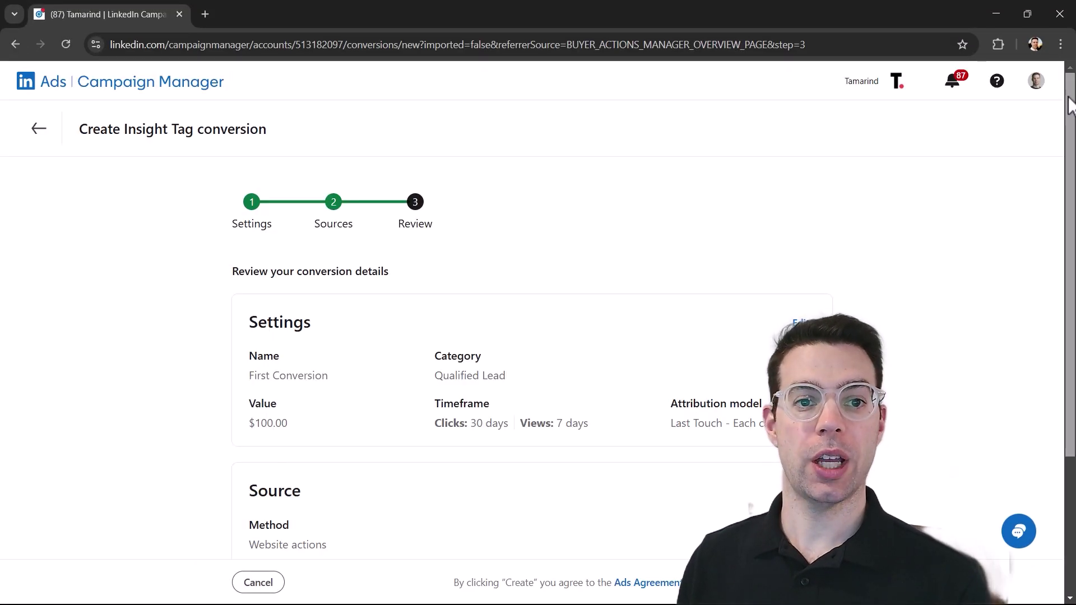
left_click_drag(1069, 145, 1067, 277)
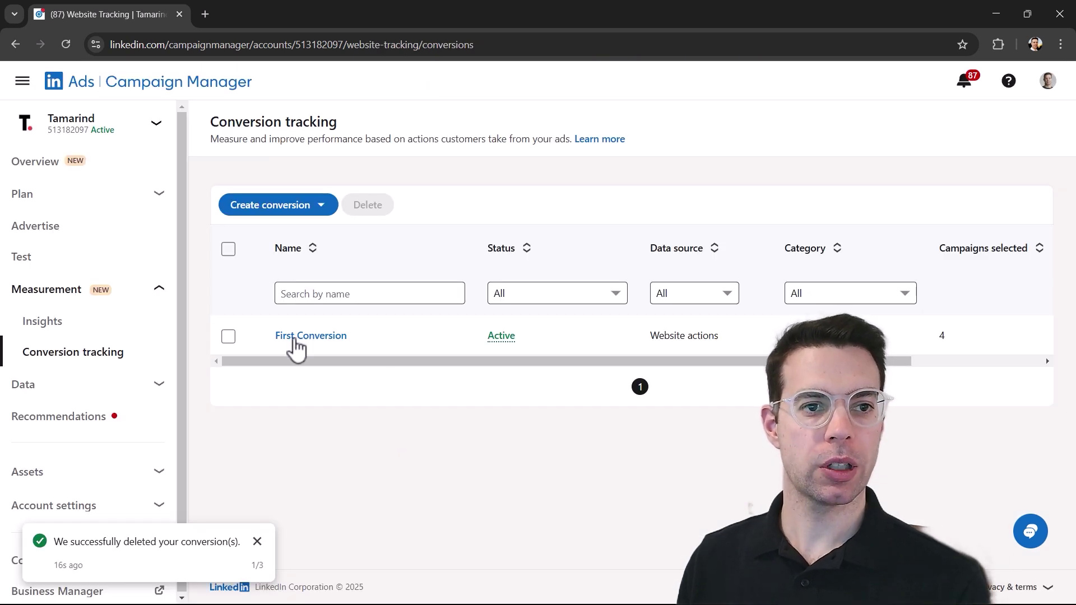
Step: From Plan > Audiences, create a Matched audience that retargets by Website visits
left_click_drag(352, 363, 512, 420)
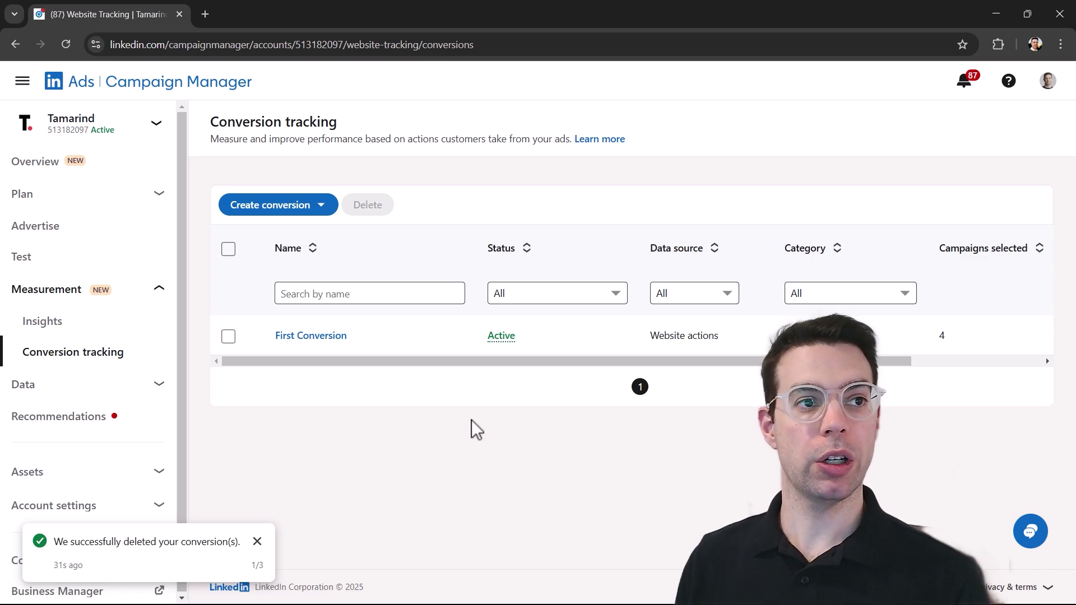
left_click(84, 196)
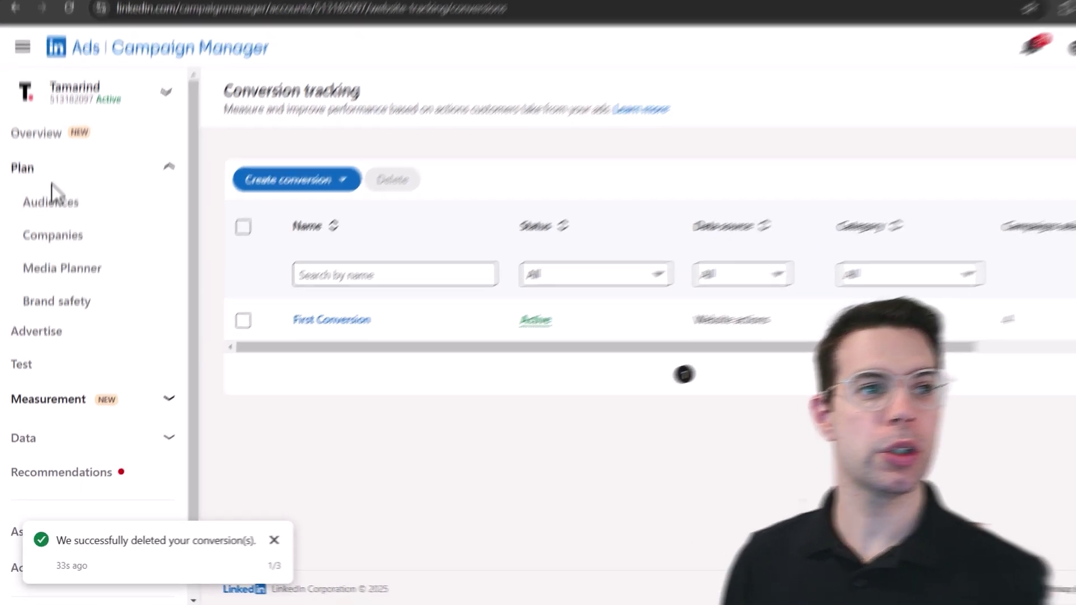
left_click(59, 162)
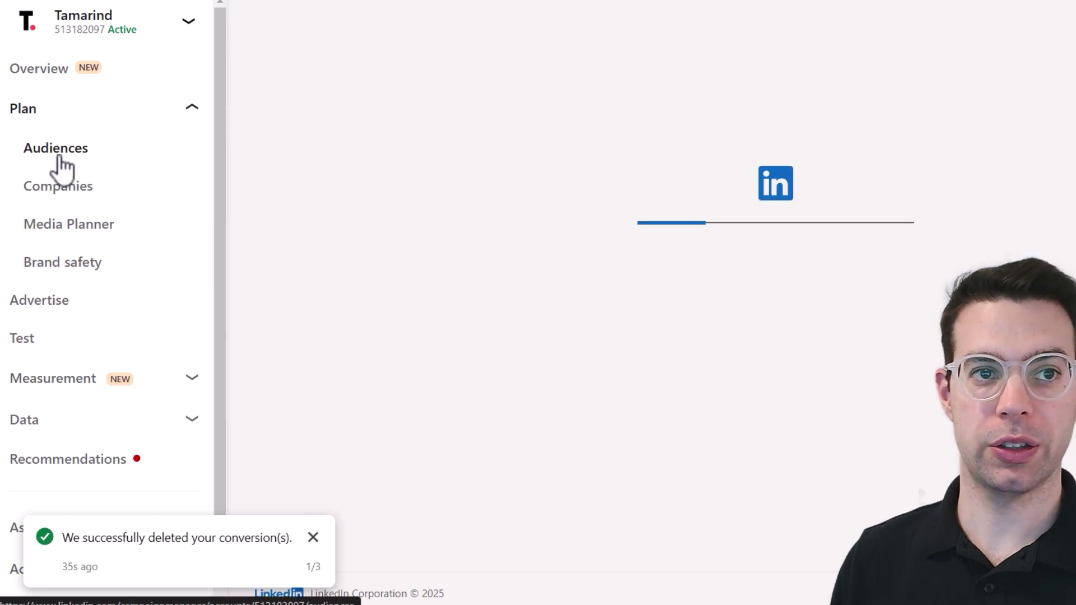
left_click(350, 148)
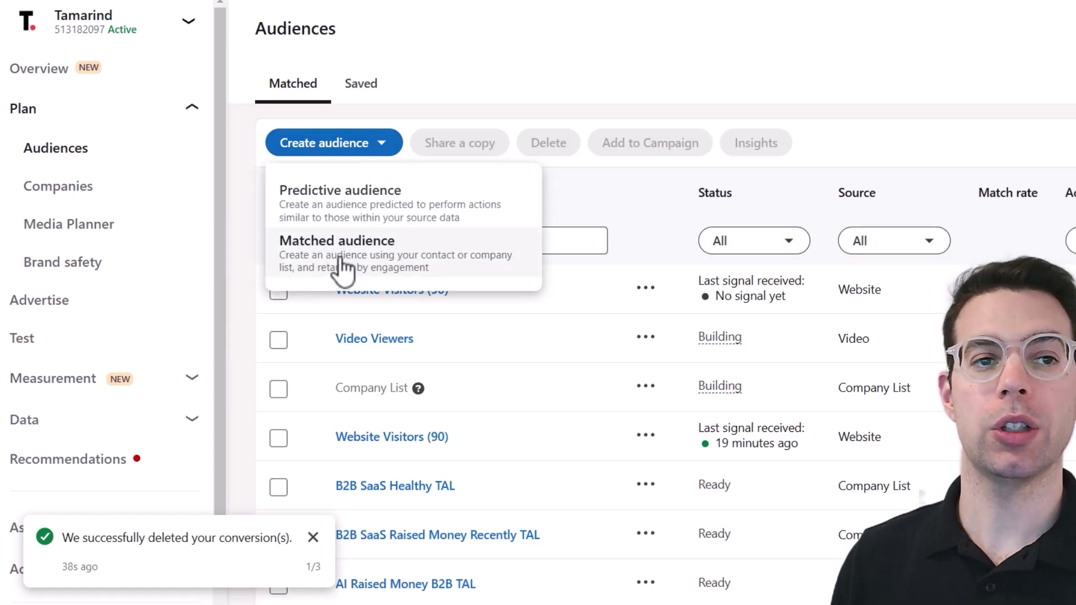
left_click(343, 270)
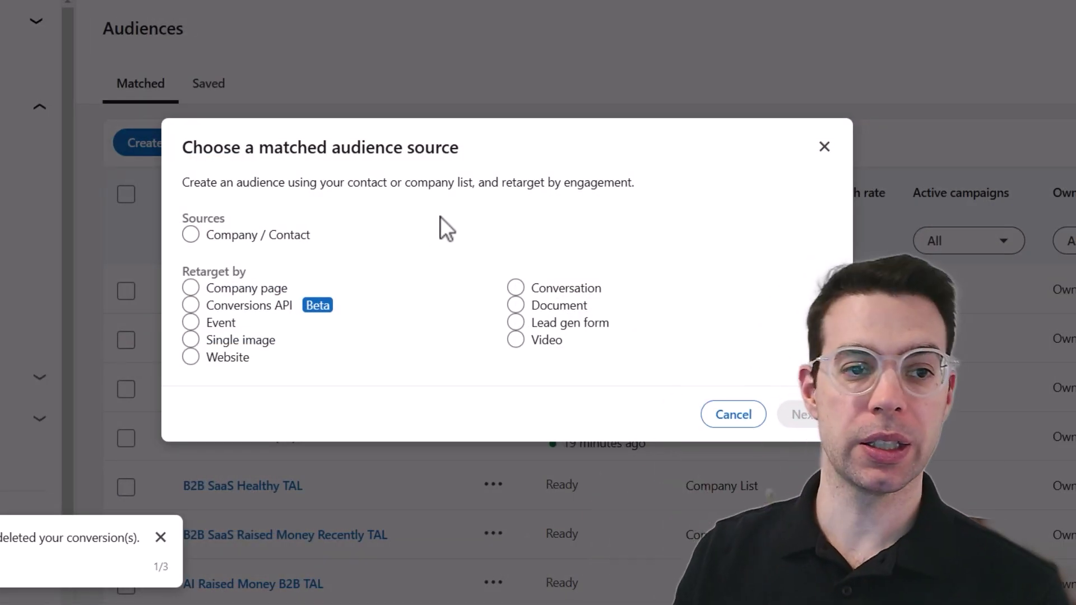
left_click(190, 361)
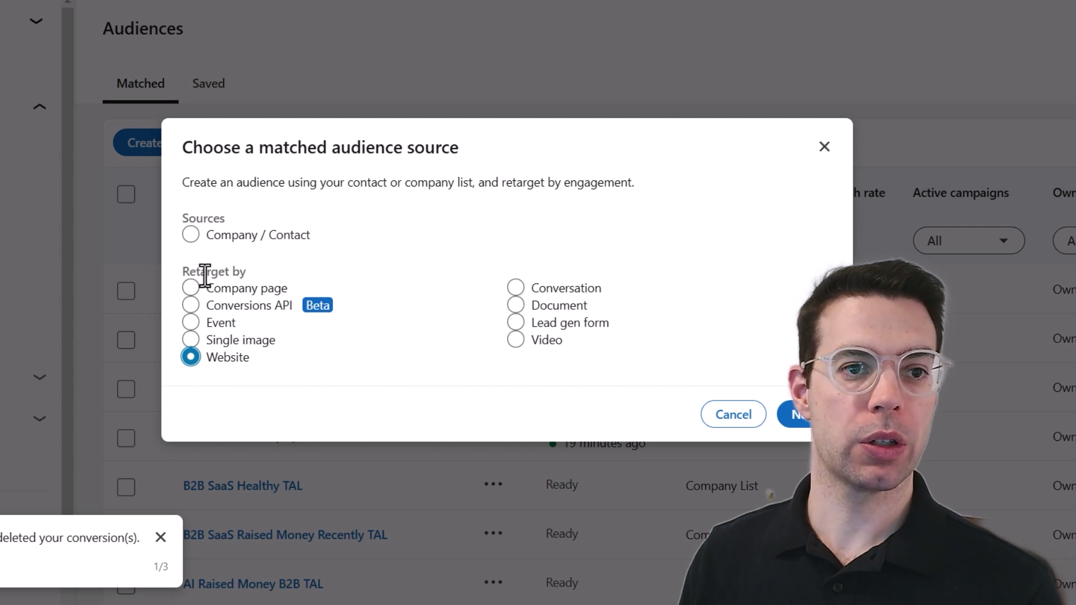
Step: Keep the 90-day engagement window and start naming the audience 'Web…'
left_click(796, 415)
left_click(289, 237)
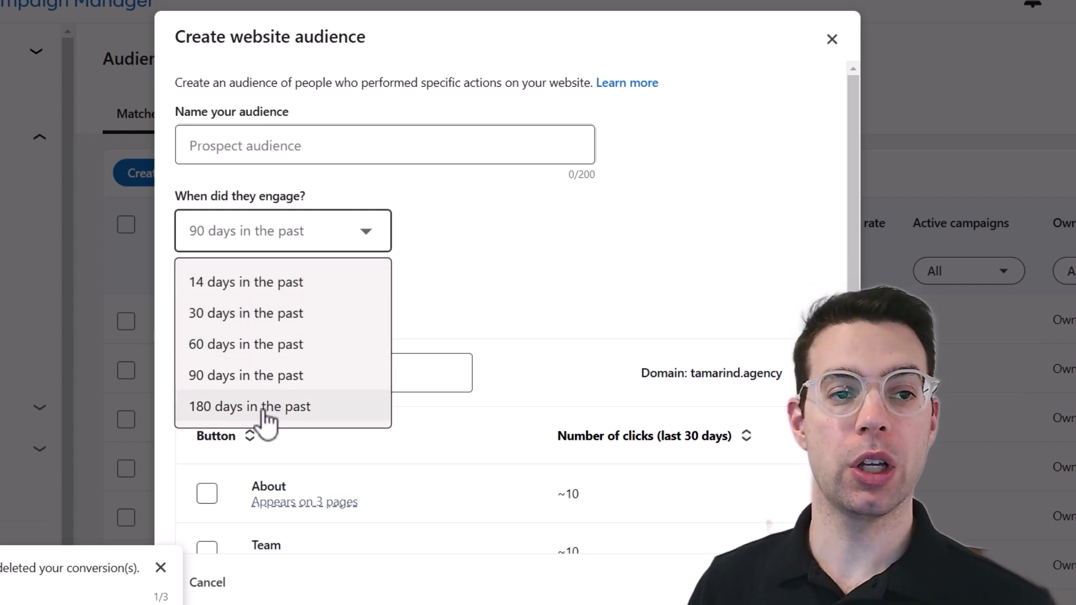
left_click(470, 247)
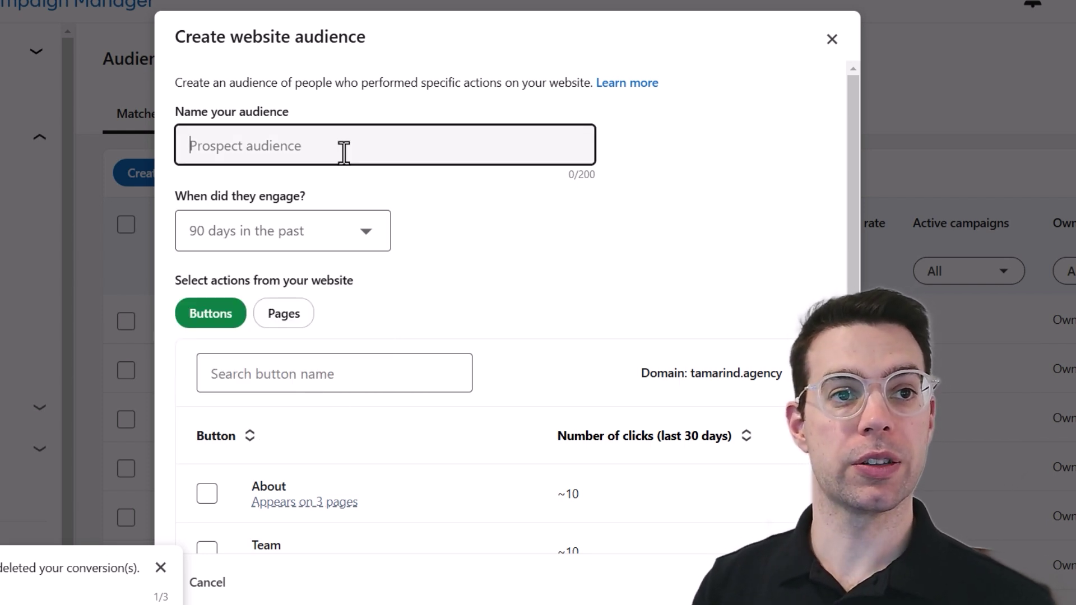
type("Website Visitors")
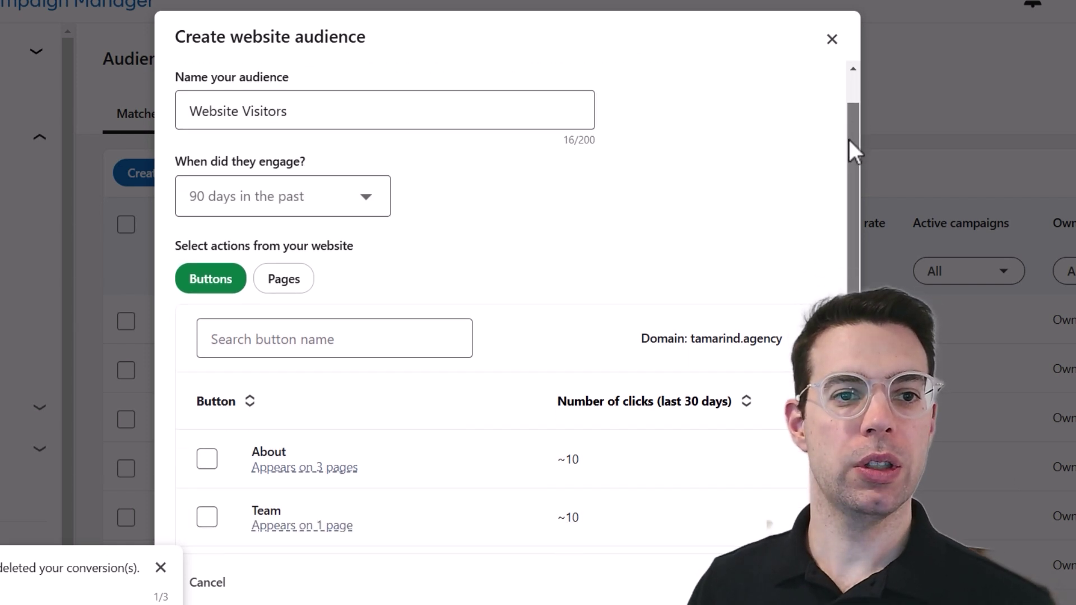
left_click_drag(852, 149, 837, 283)
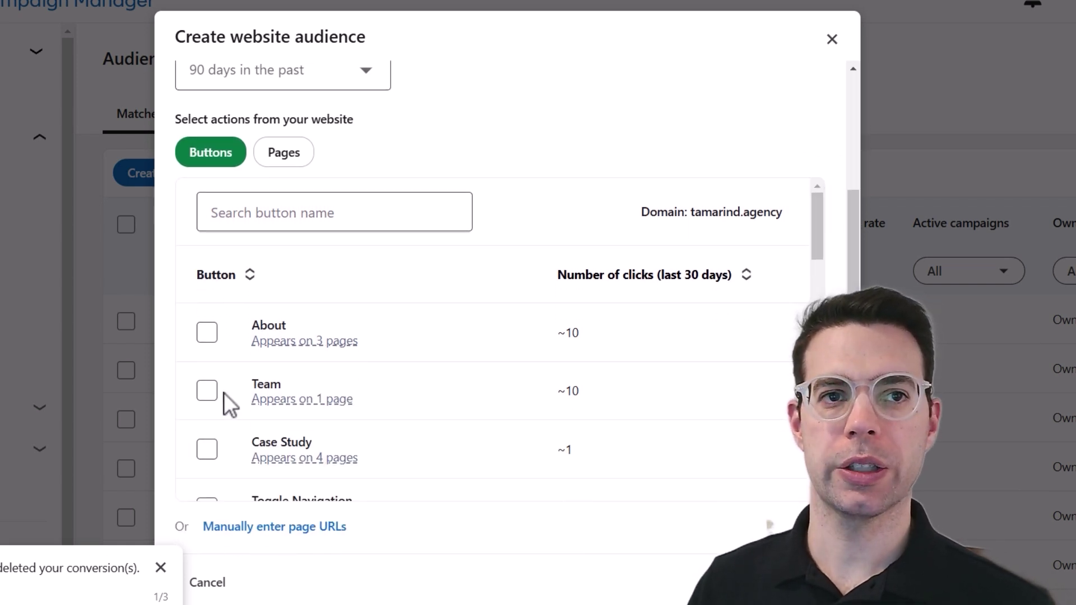
Step: List the site's pages and untick the About page
left_click(285, 157)
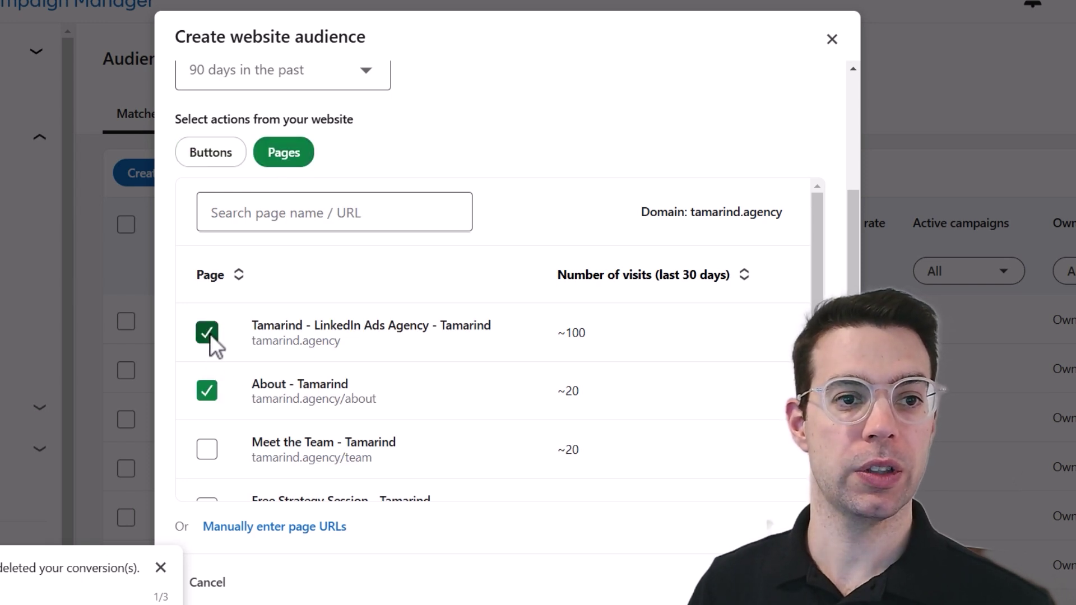
left_click(211, 387)
scroll(801, 237, "down", 5)
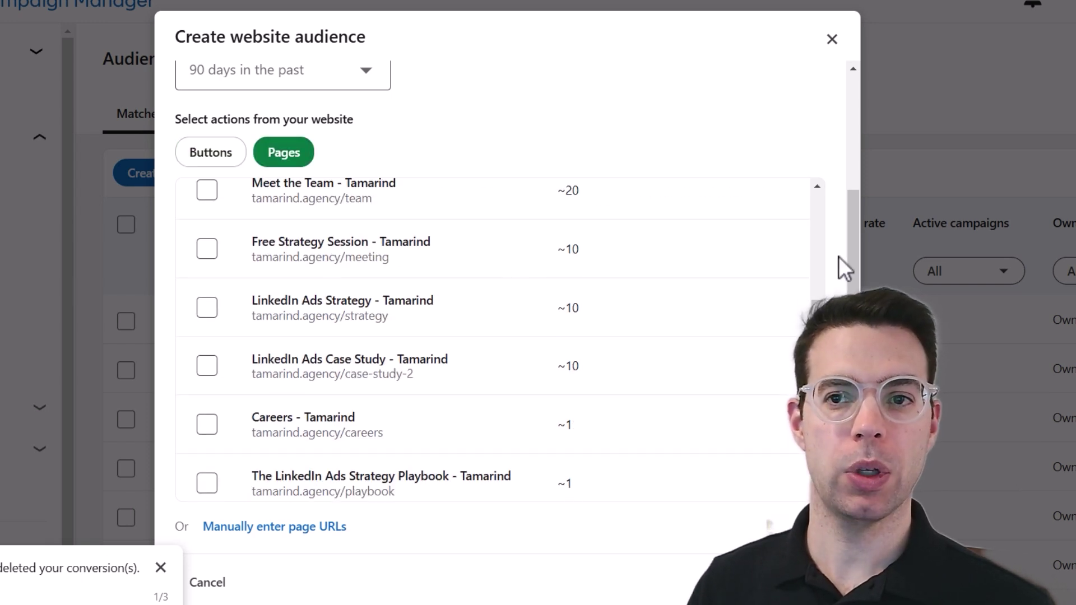
Step: Switch to manual URL rules and match URLs that contain tamarind.agency
left_click(235, 528)
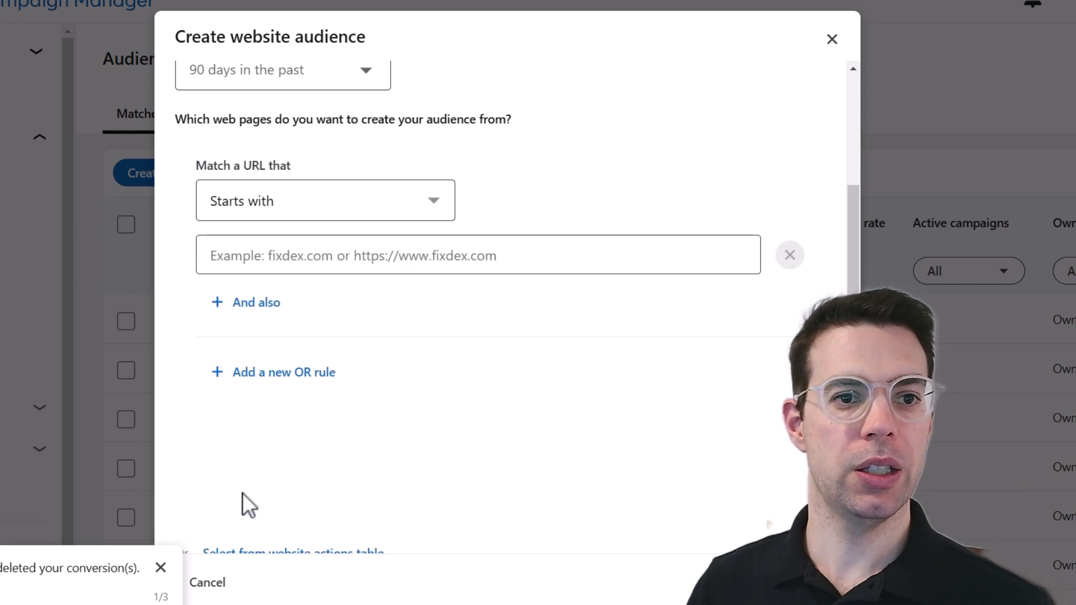
left_click(295, 212)
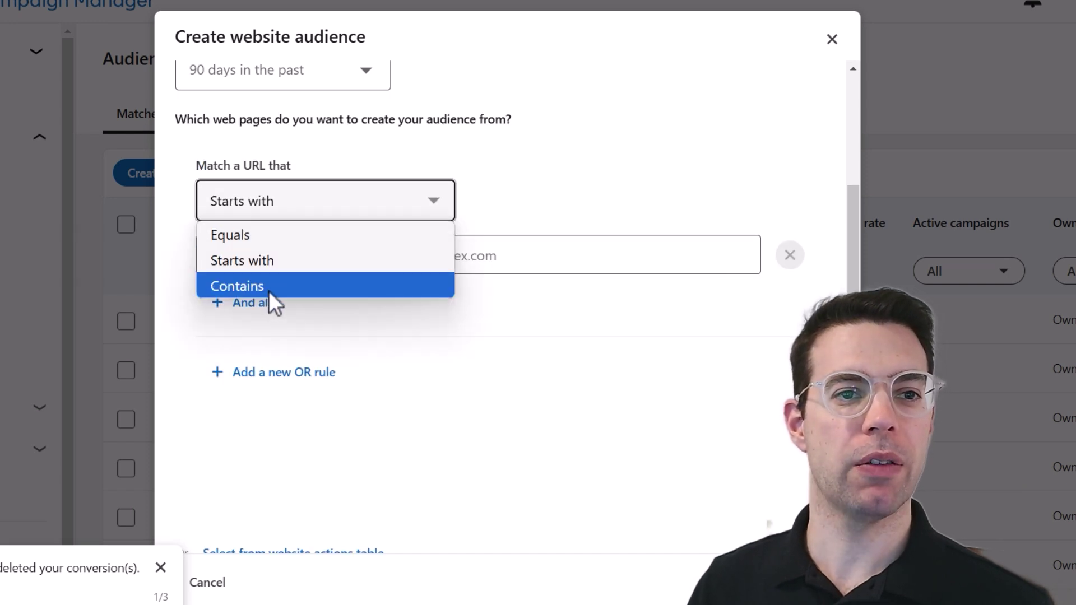
left_click(270, 287)
left_click(285, 257)
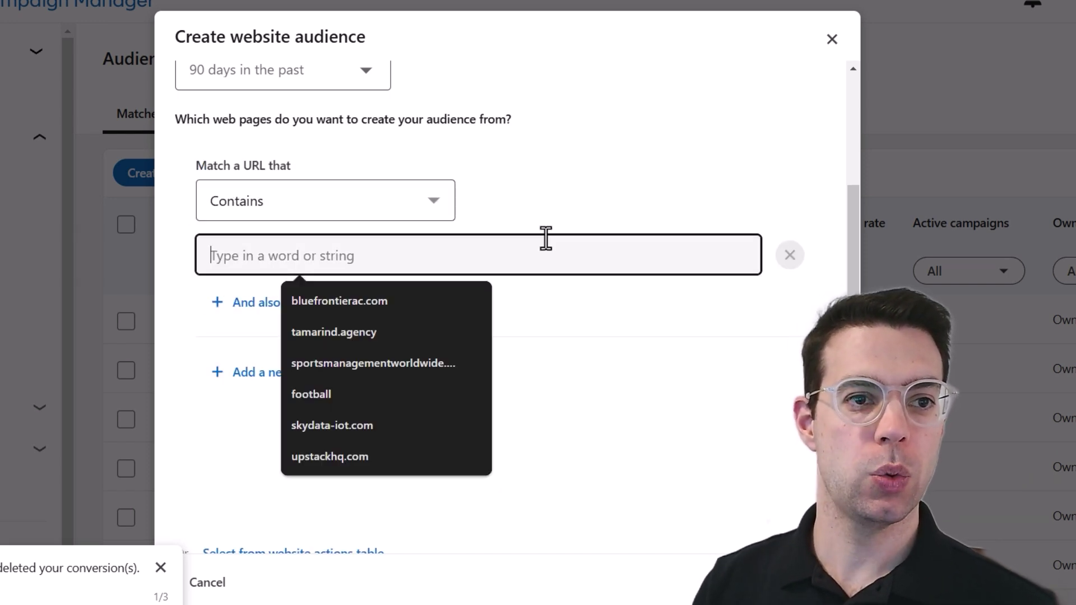
type("tamari")
key("Return")
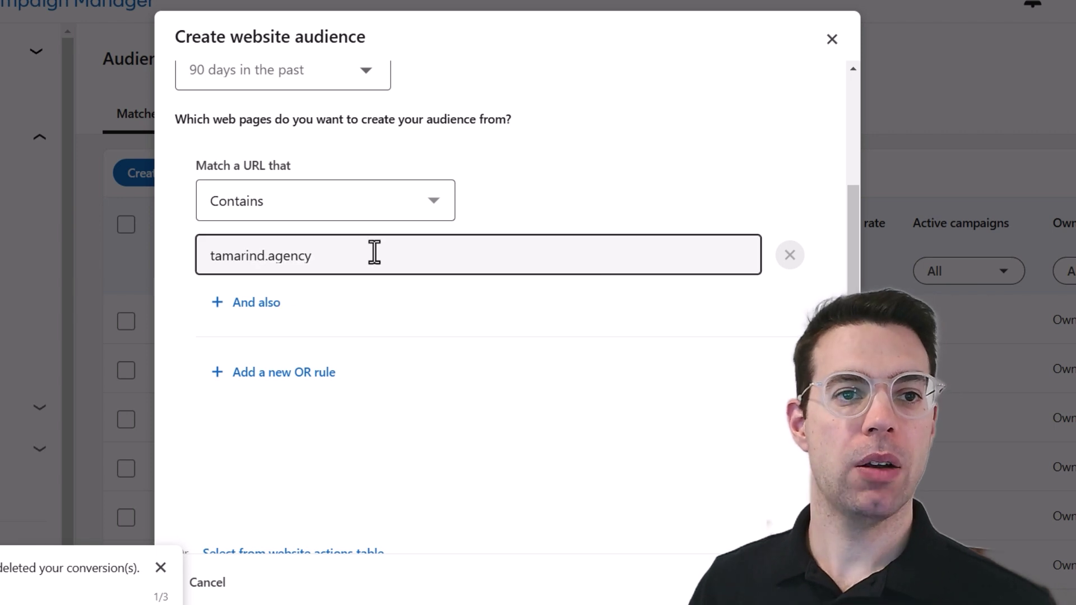
Step: Add and remove an extra And also URL condition, then edit the remaining rule with '/se'
scroll(840, 216, "up", 3)
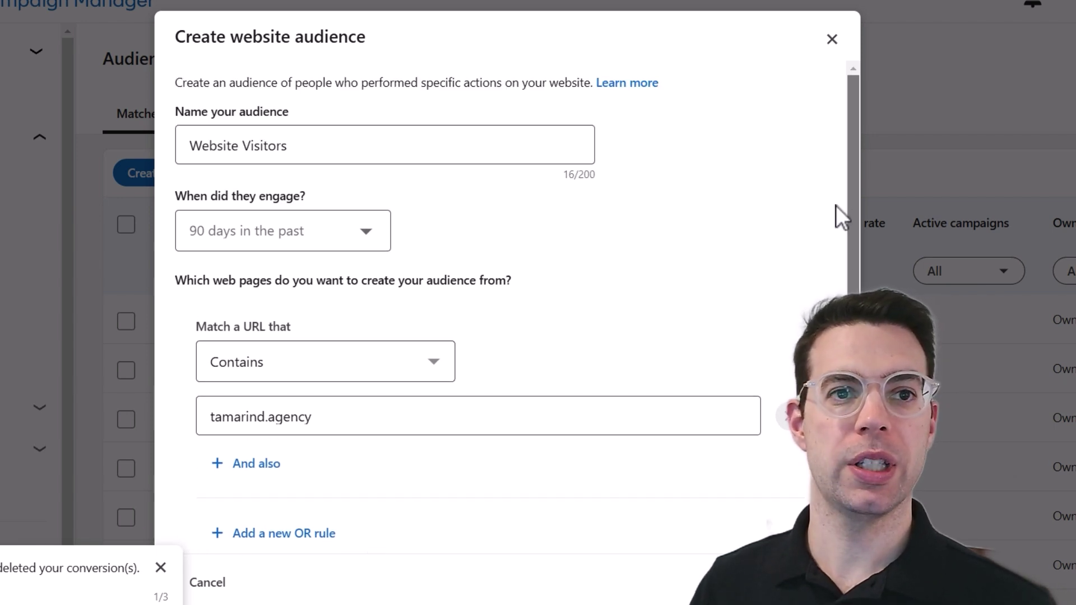
scroll(849, 251, "down", 3)
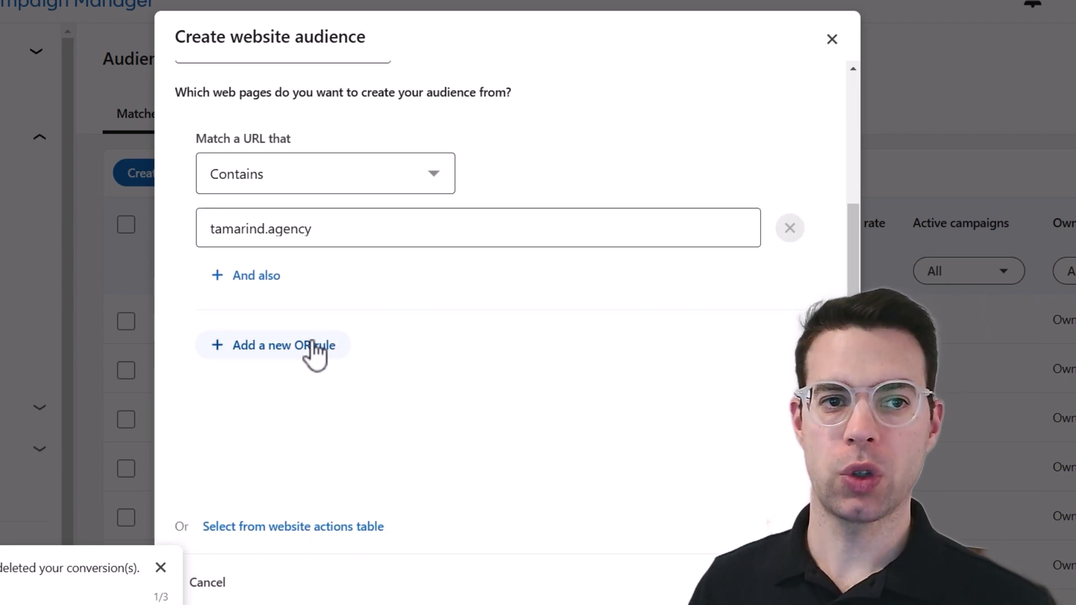
left_click(269, 276)
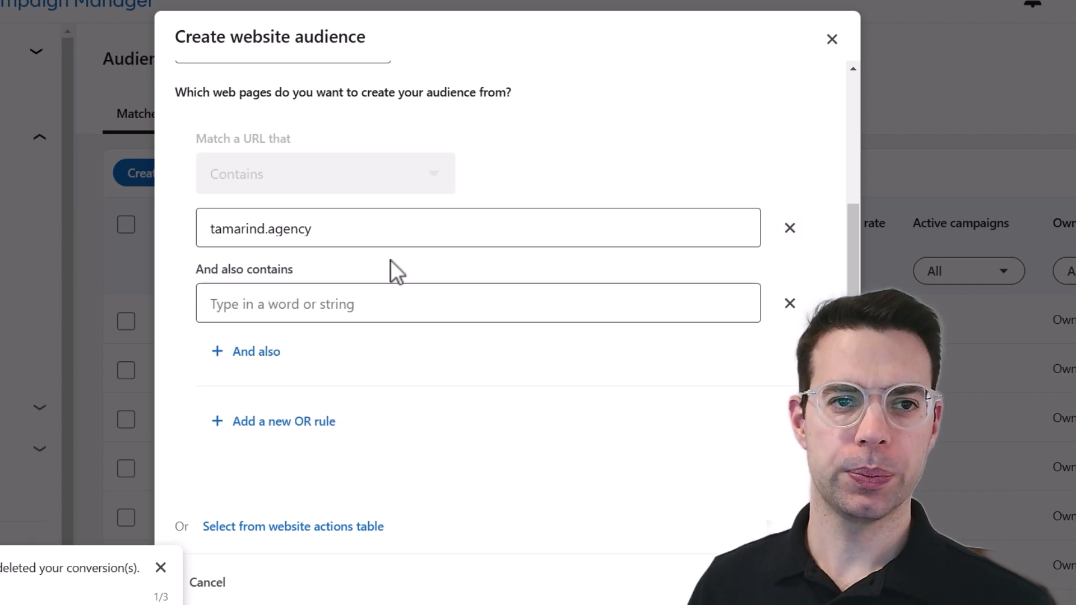
left_click(789, 228)
left_click(392, 235)
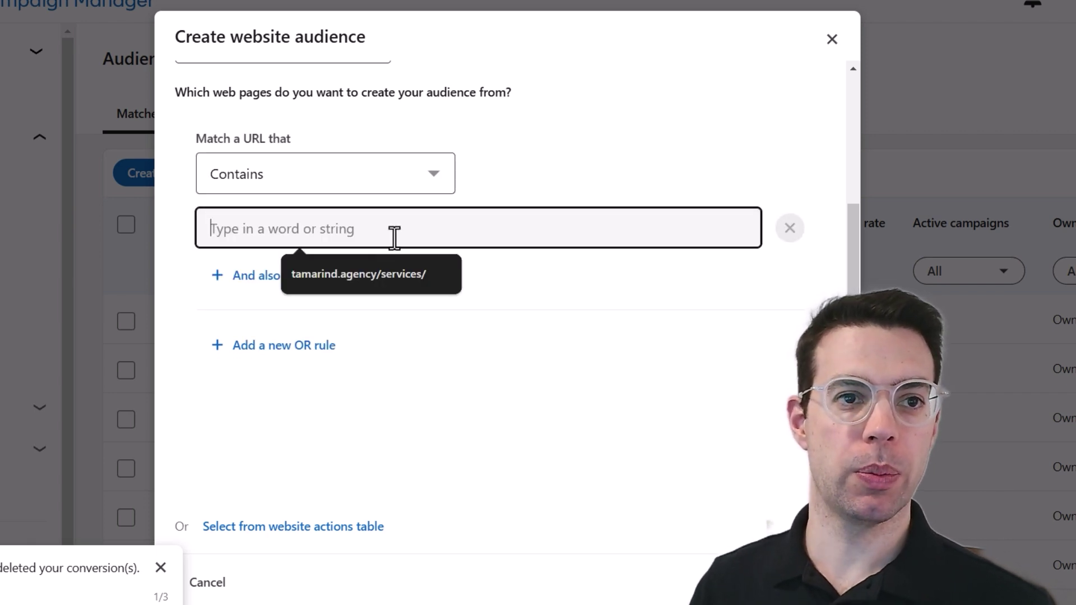
type("/se")
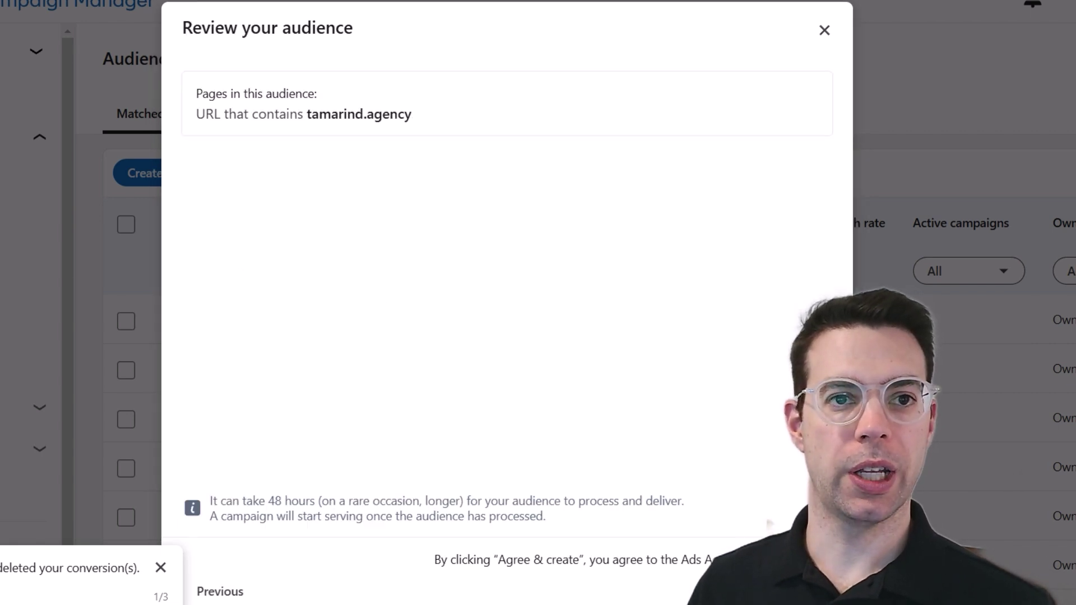
Step: Read the processing-time note in the summary, then agree and create the Website Visitors audience
left_click_drag(221, 508, 401, 509)
left_click(396, 515)
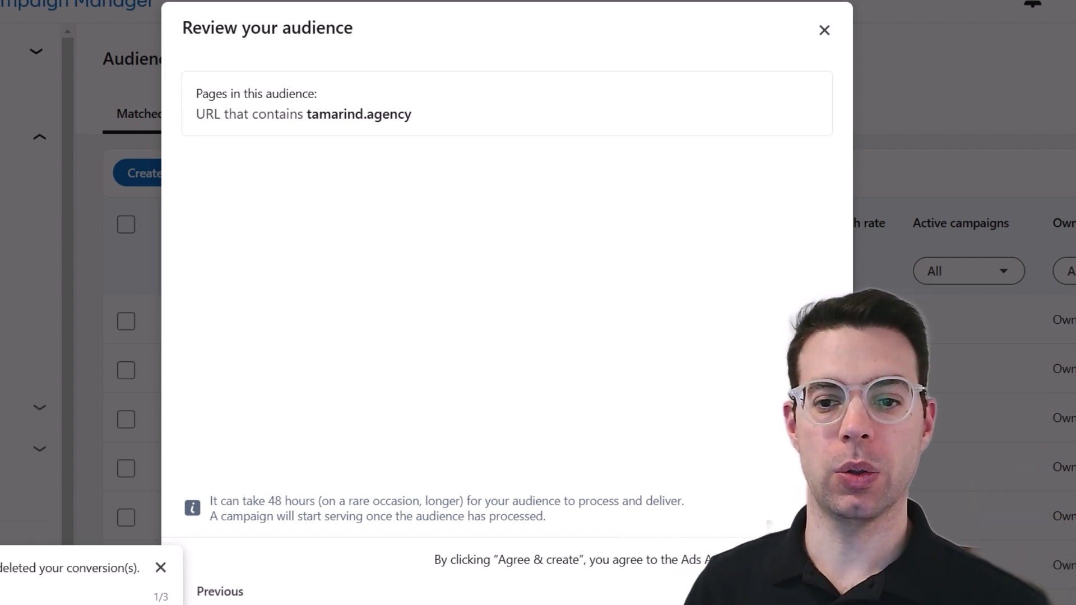
left_click(795, 591)
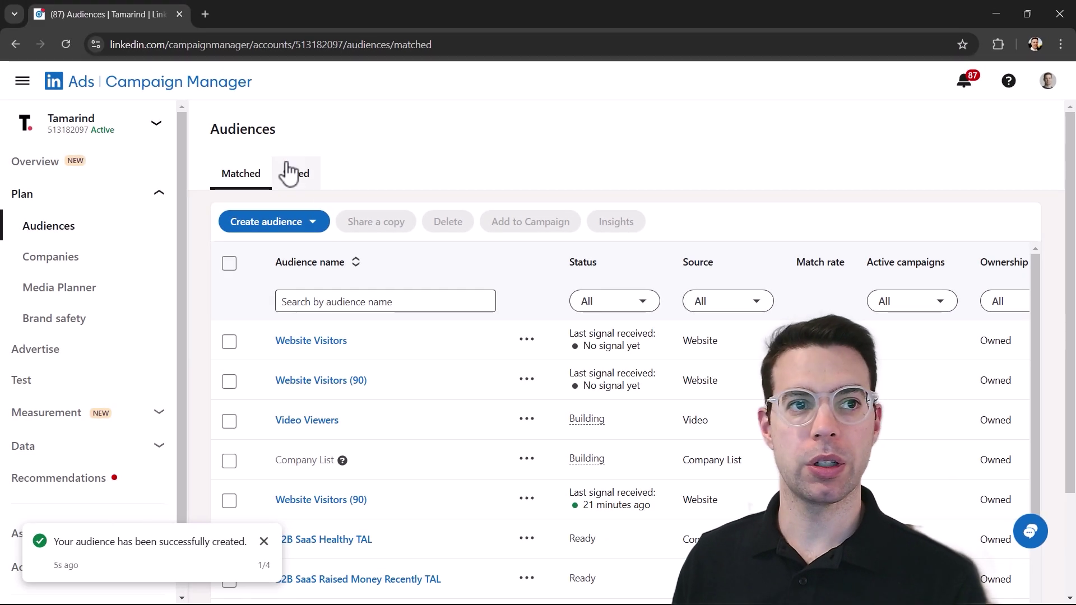
Step: Collapse the sidebar and highlight Website Visitors' last audience count of < 300 members
left_click(22, 82)
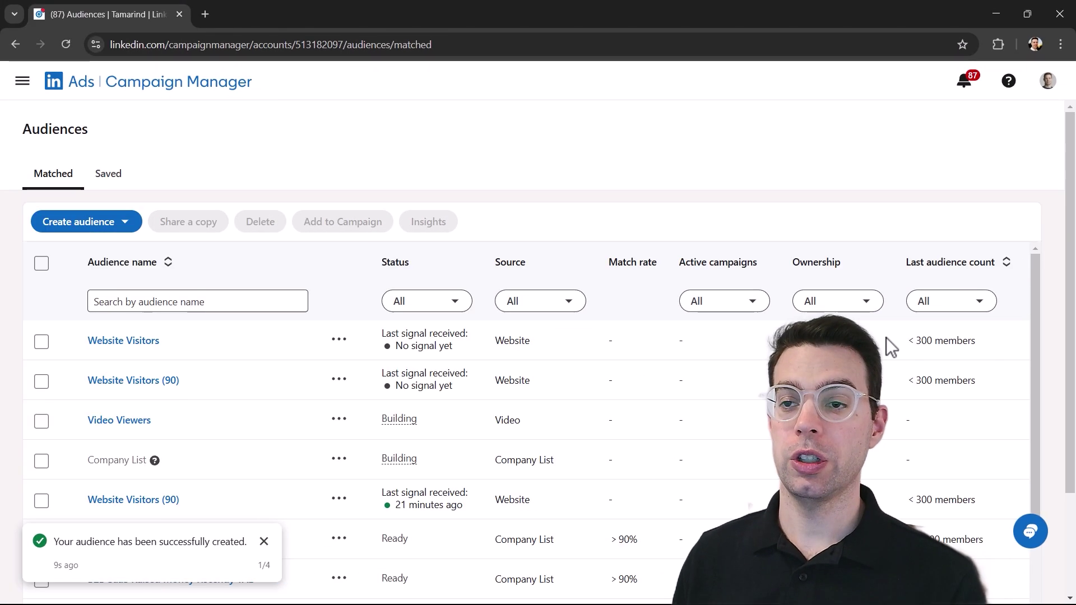
left_click_drag(996, 345, 901, 343)
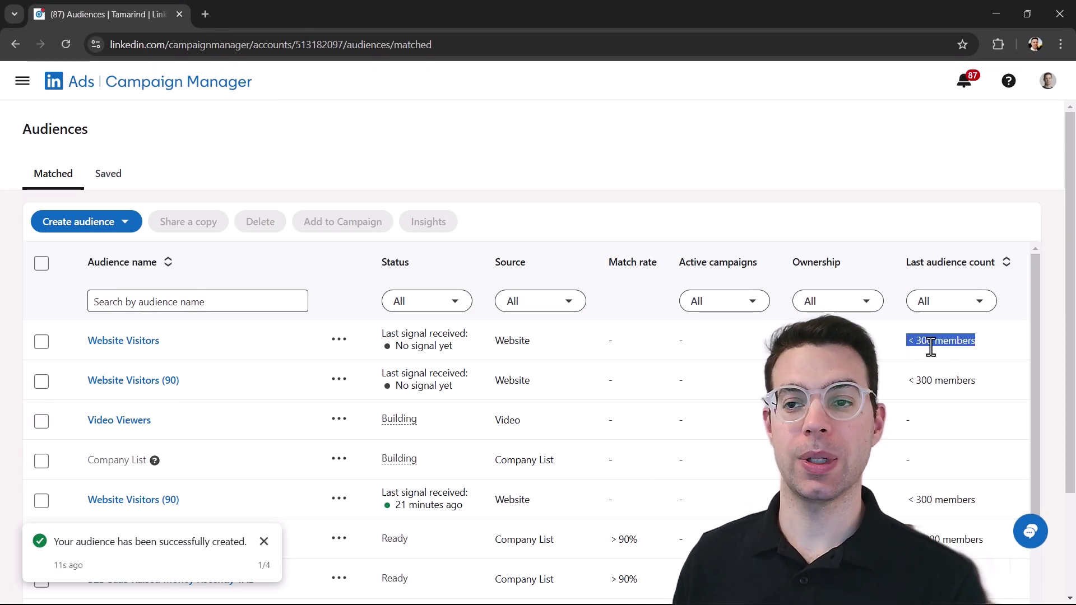